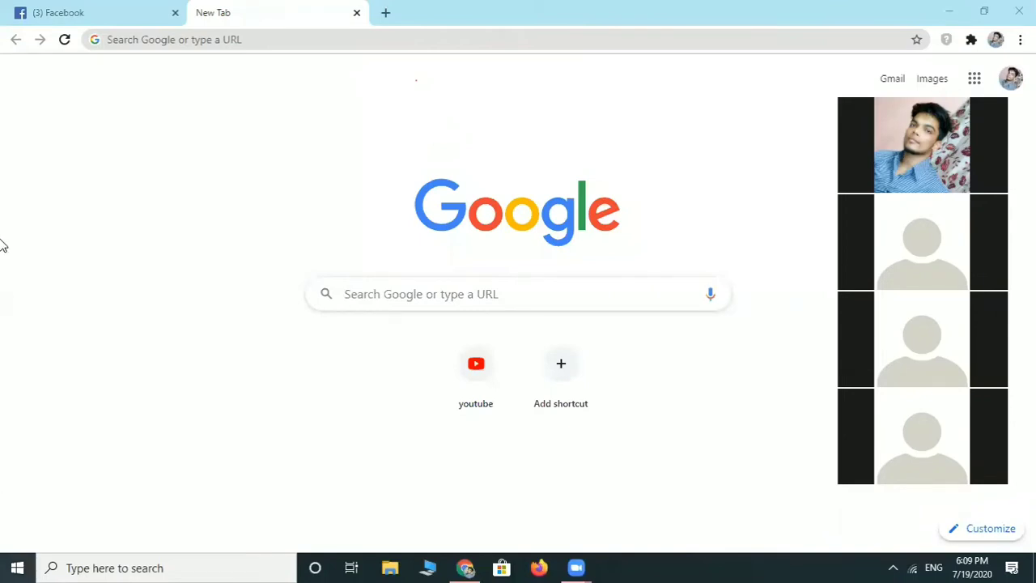
Start creating a new ad from Facebook and dismiss the previously unfinished campaign draft
left_click(68, 14)
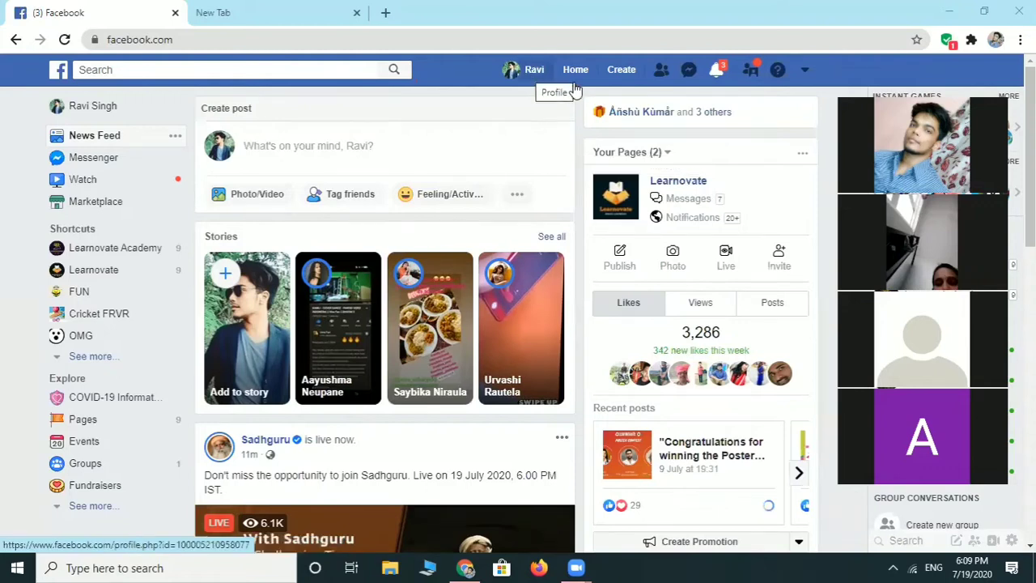
left_click(620, 72)
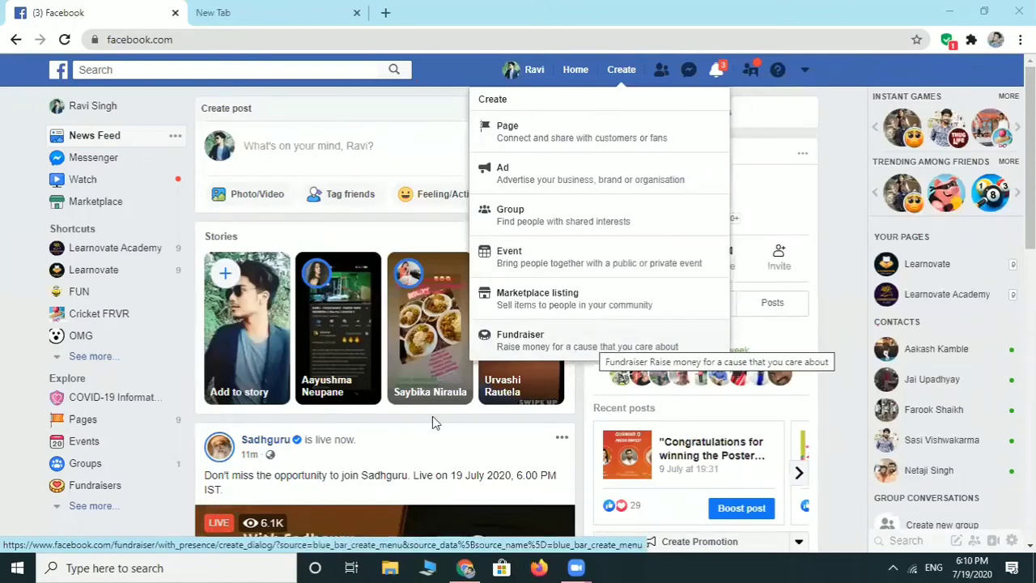
left_click(530, 185)
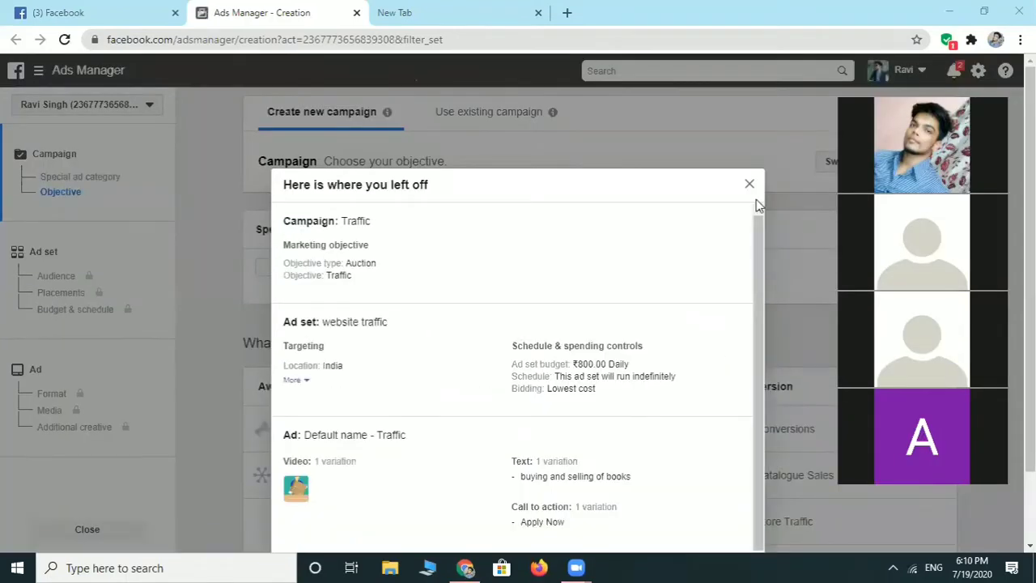
left_click(746, 186)
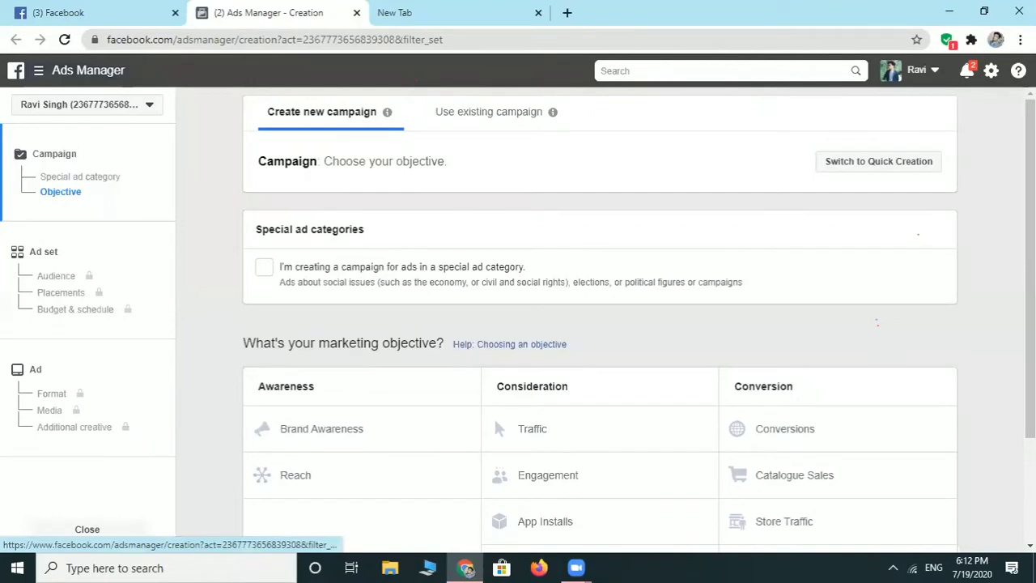
Choose Traffic as the campaign's marketing objective and continue to the ad set settings
scroll(494, 397, "down", 1)
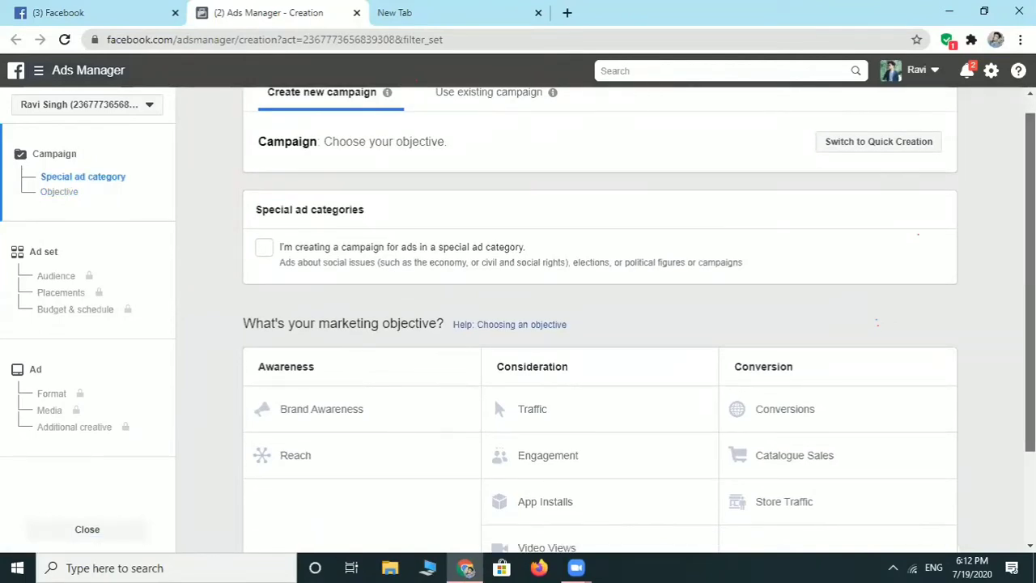
scroll(742, 146, "up", 1)
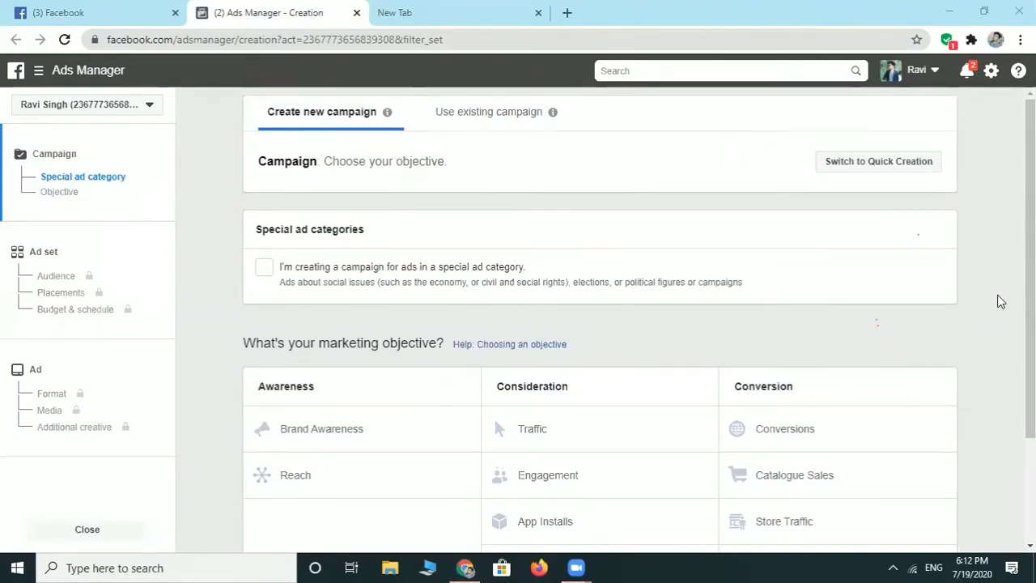
scroll(998, 293, "down", 1)
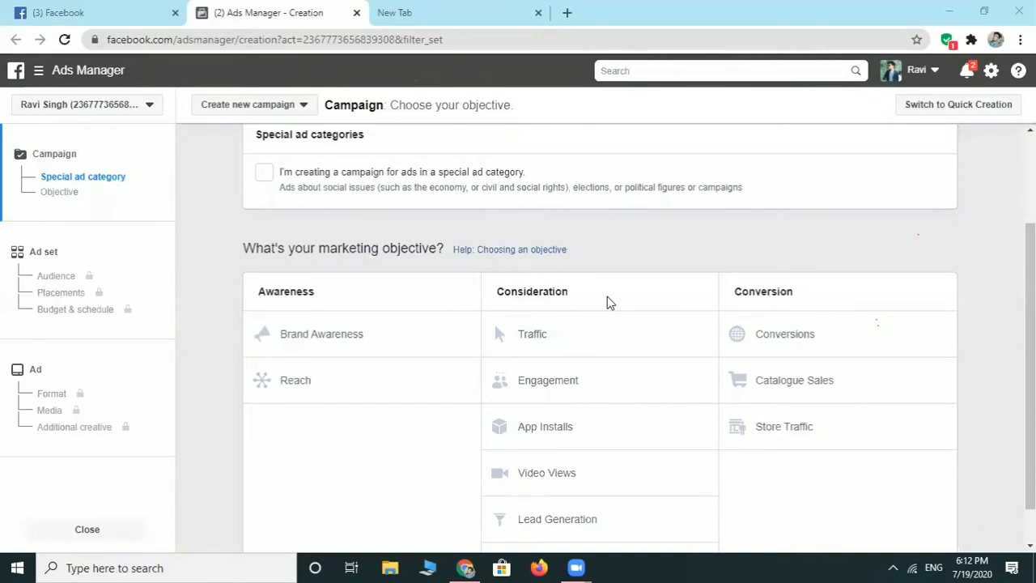
left_click(551, 341)
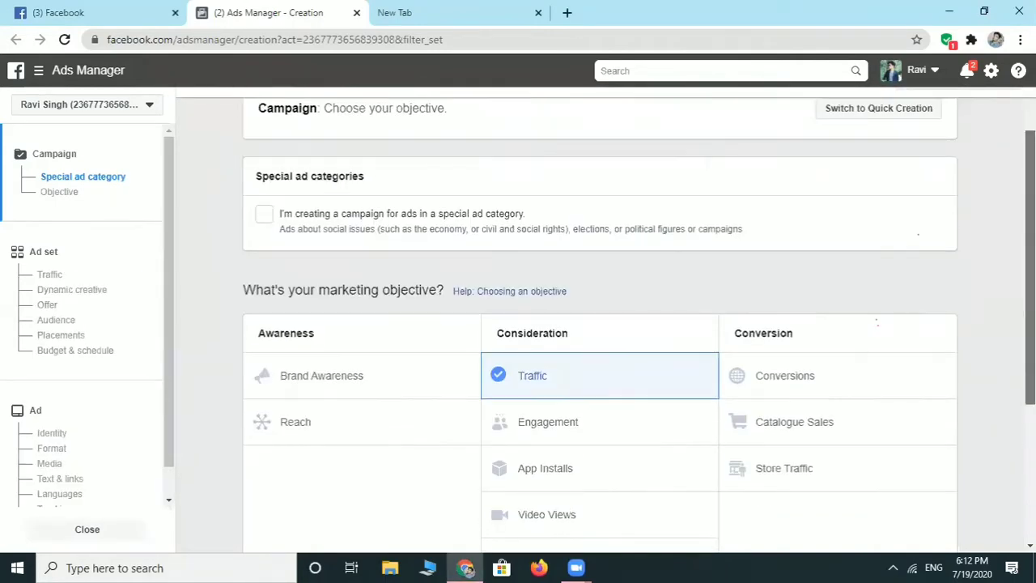
scroll(1003, 440, "down", 1)
scroll(1002, 439, "down", 4)
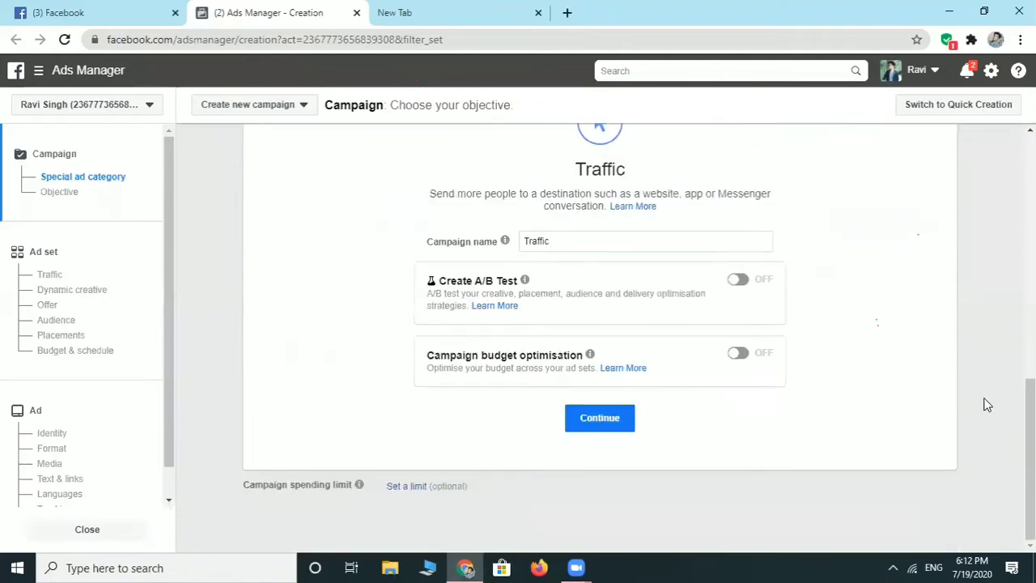
scroll(660, 316, "up", 4)
scroll(662, 324, "down", 4)
left_click(612, 421)
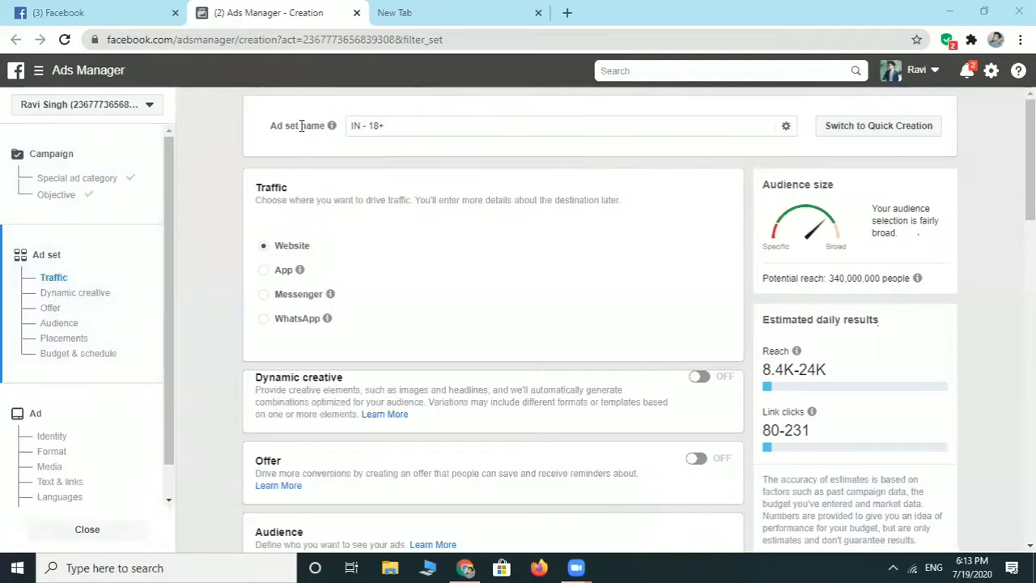
Rename the ad set as WEBSITE TRAFFIC
left_click_drag(417, 128, 300, 145)
key("BackSpace")
type("WEBSITE TRAFFIC")
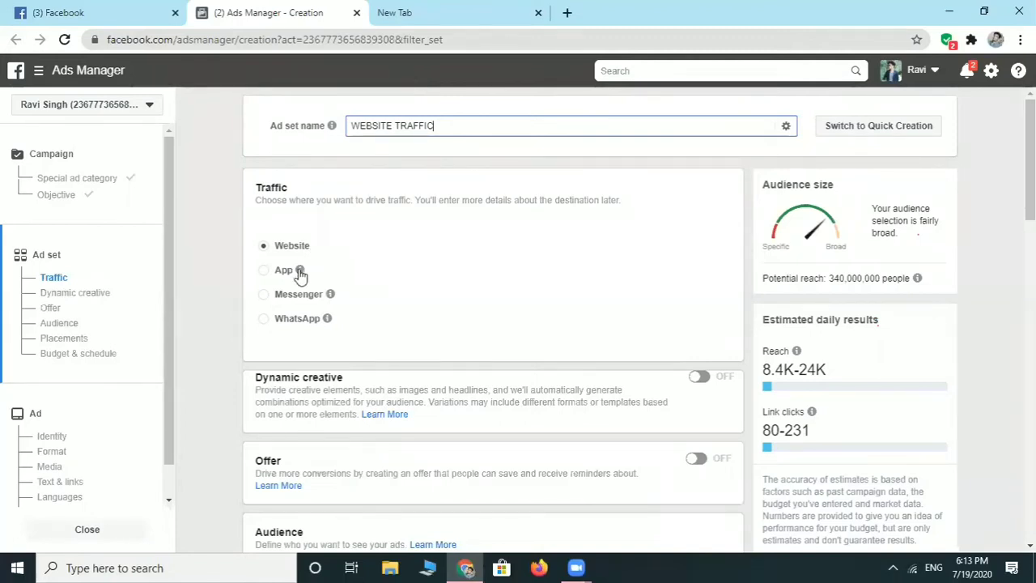
mouse_move(330, 297)
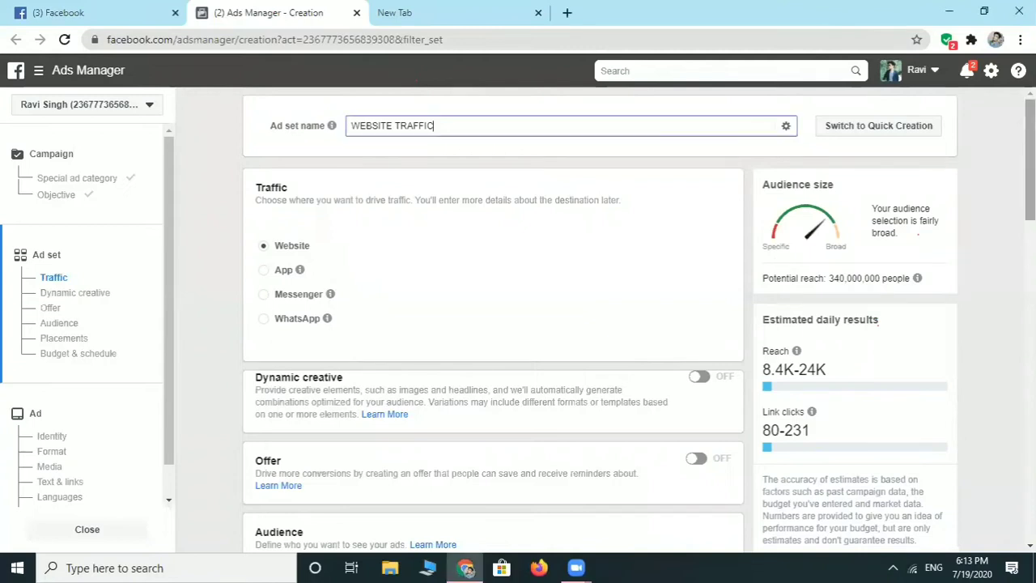
Turn on dynamic creative for the ad set and accept the explanation of how it works
scroll(1008, 332, "down", 5)
scroll(952, 322, "up", 5)
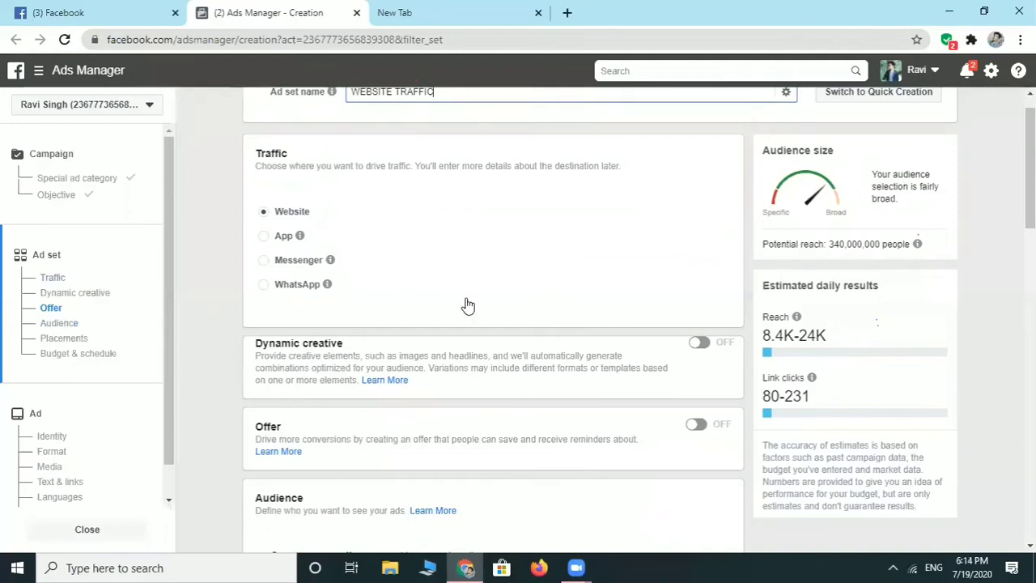
scroll(467, 306, "up", 1)
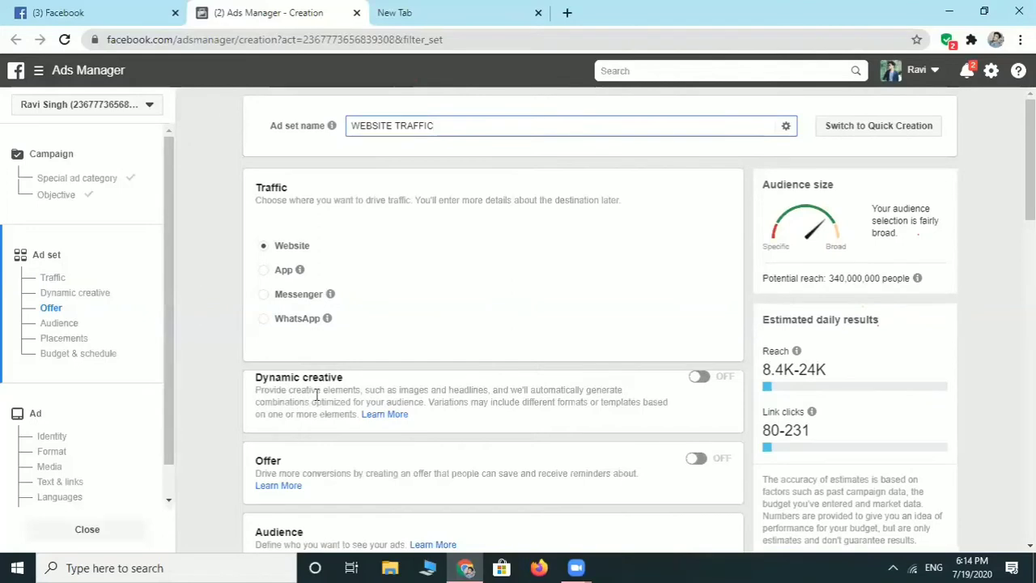
left_click(698, 378)
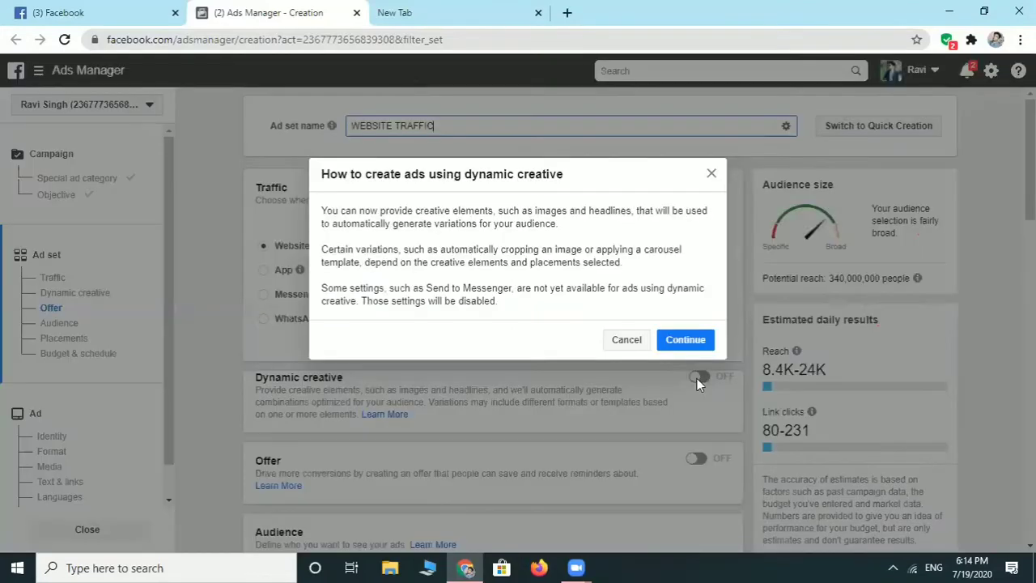
left_click(679, 347)
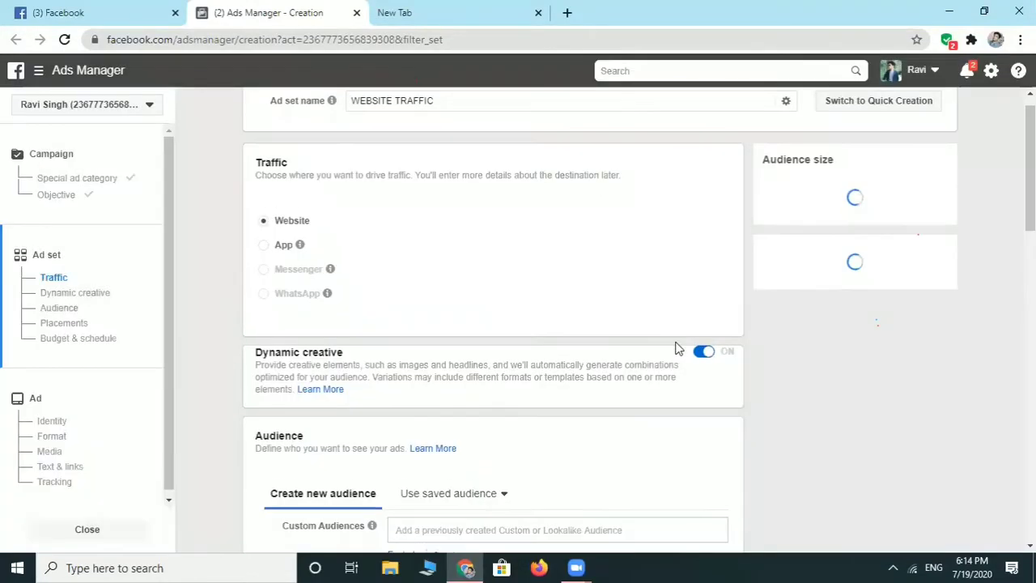
mouse_move(1030, 172)
left_mouse_down()
mouse_move(1030, 192)
mouse_move(1030, 162)
left_mouse_up()
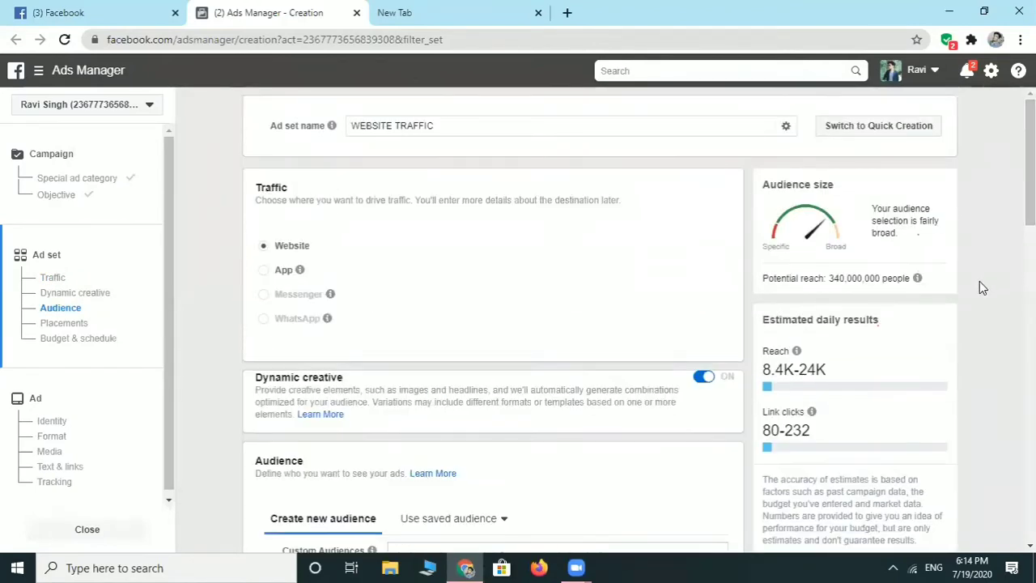
Set the new audience's location to the city of Pune, Maharashtra, India, instead of the whole country
scroll(979, 283, "down", 10)
scroll(980, 282, "up", 8)
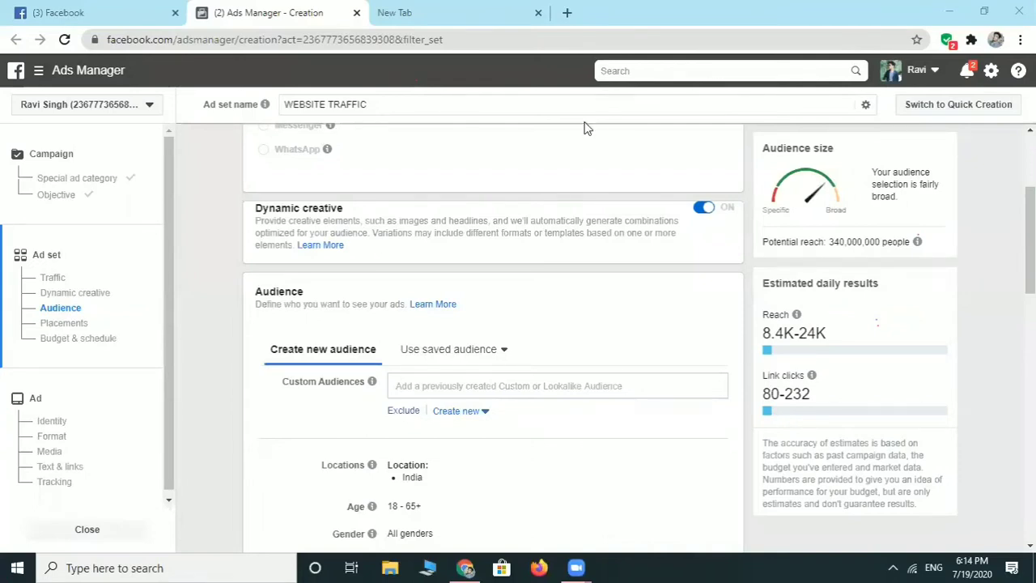
scroll(934, 321, "down", 1)
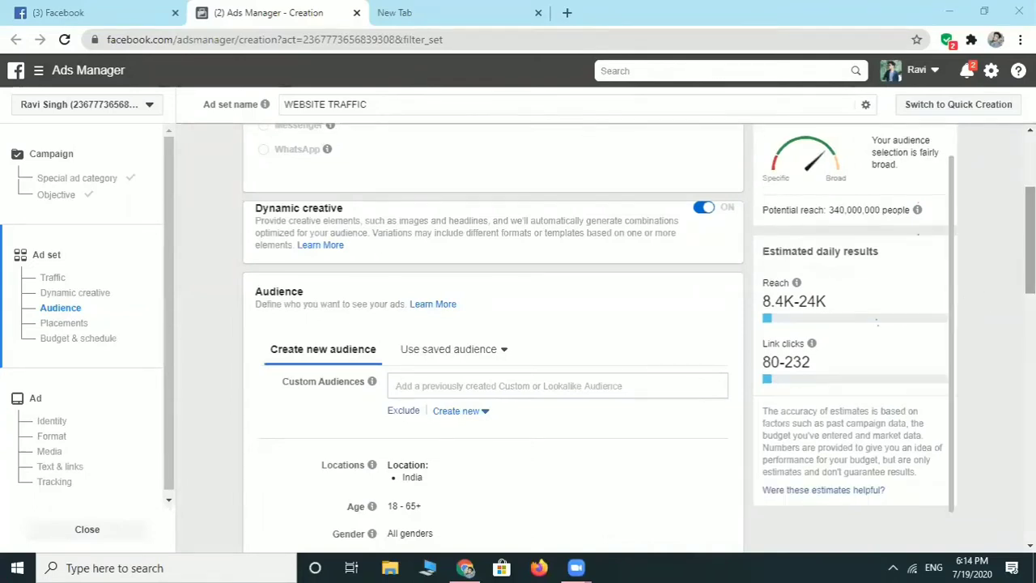
scroll(493, 340, "down", 2)
scroll(494, 340, "down", 2)
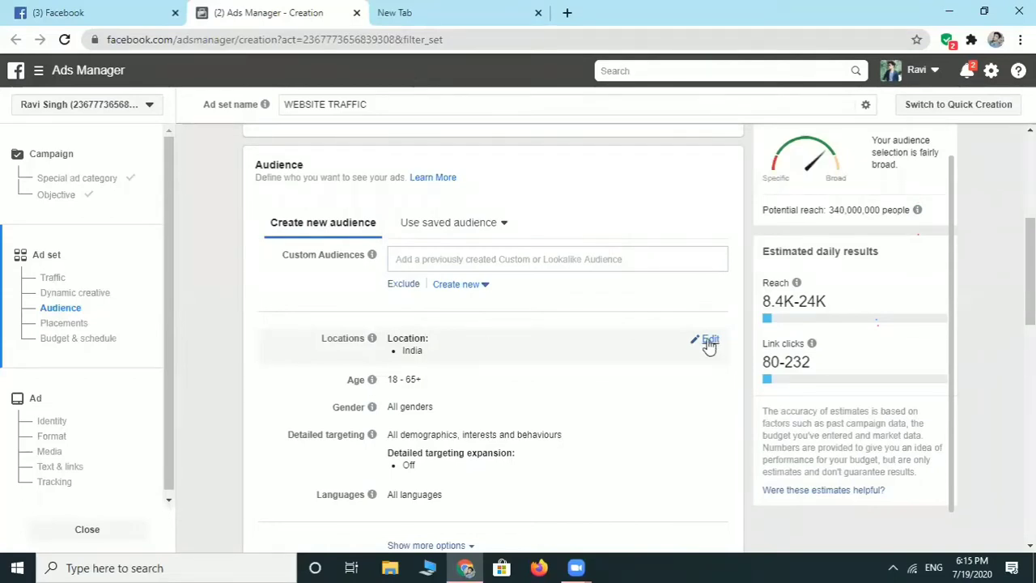
left_click(709, 341)
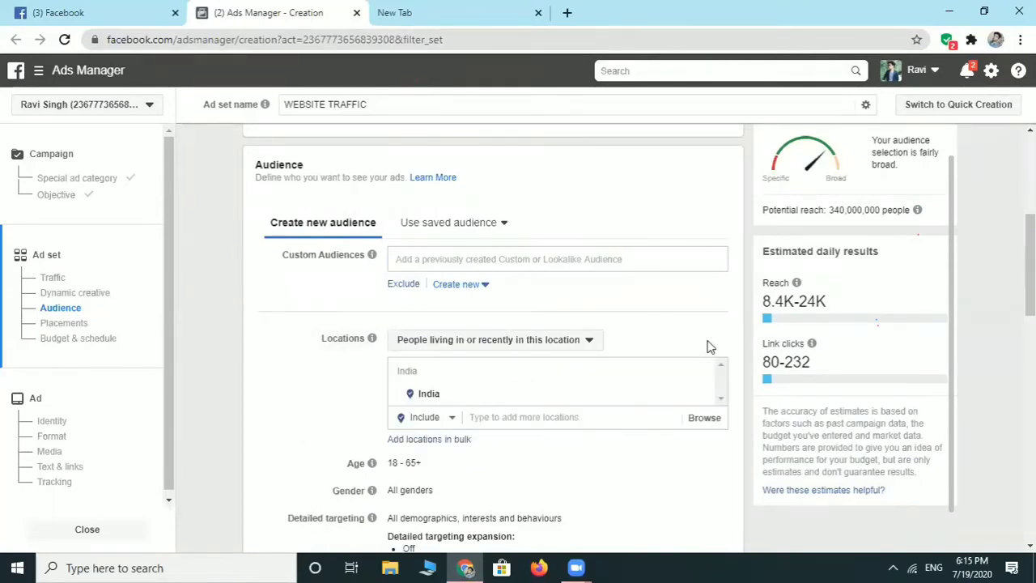
left_click(517, 416)
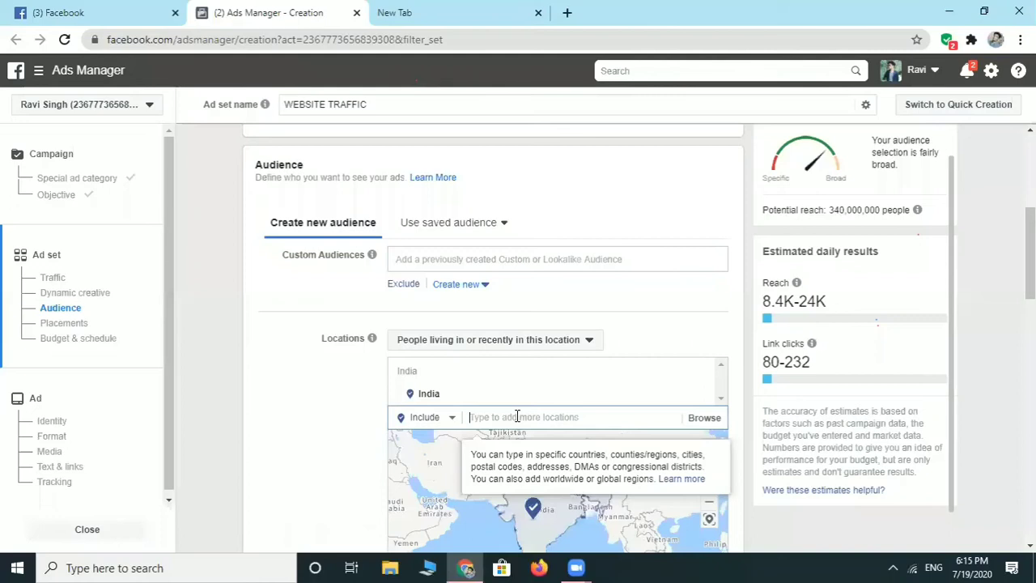
type("PUNE")
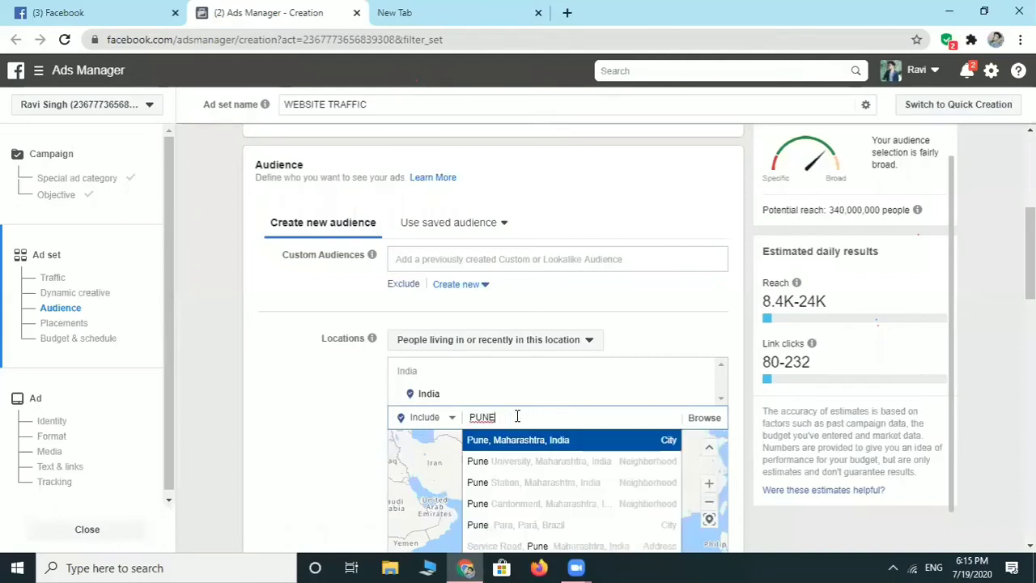
left_click(484, 442)
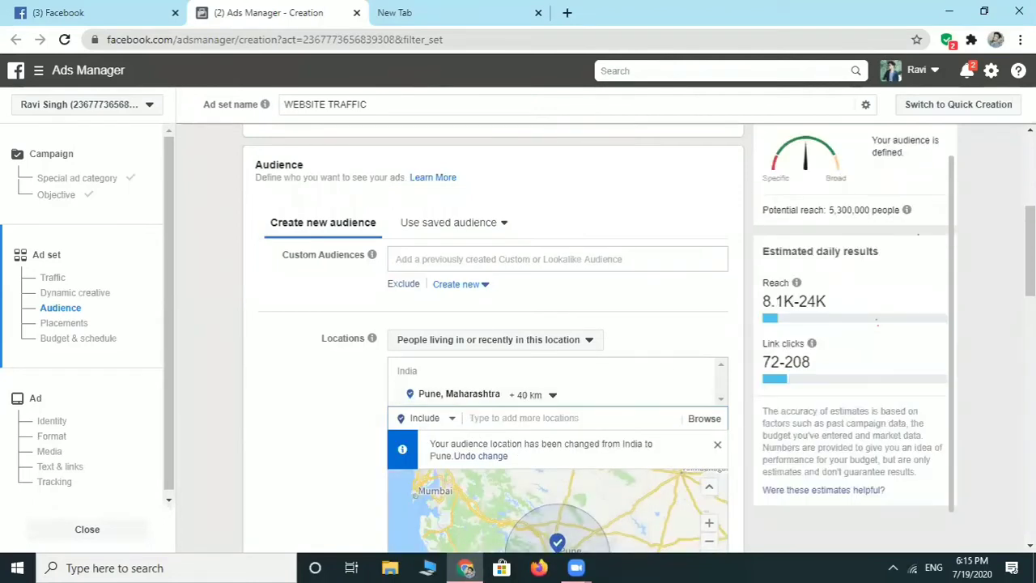
scroll(559, 336, "down", 3)
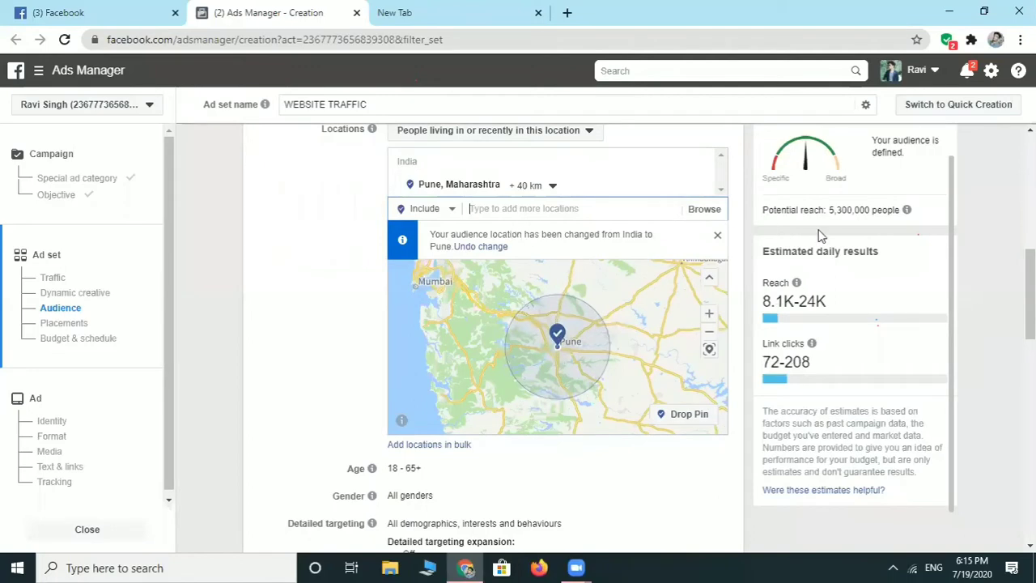
mouse_move(797, 282)
left_click(593, 124)
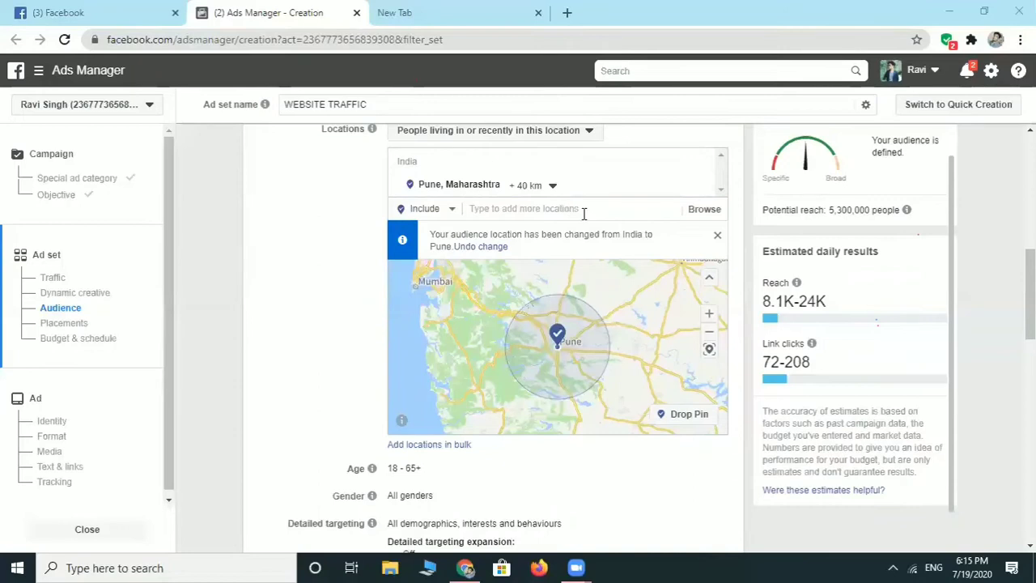
mouse_move(814, 342)
Set the audience's minimum age to 13
scroll(867, 352, "down", 3)
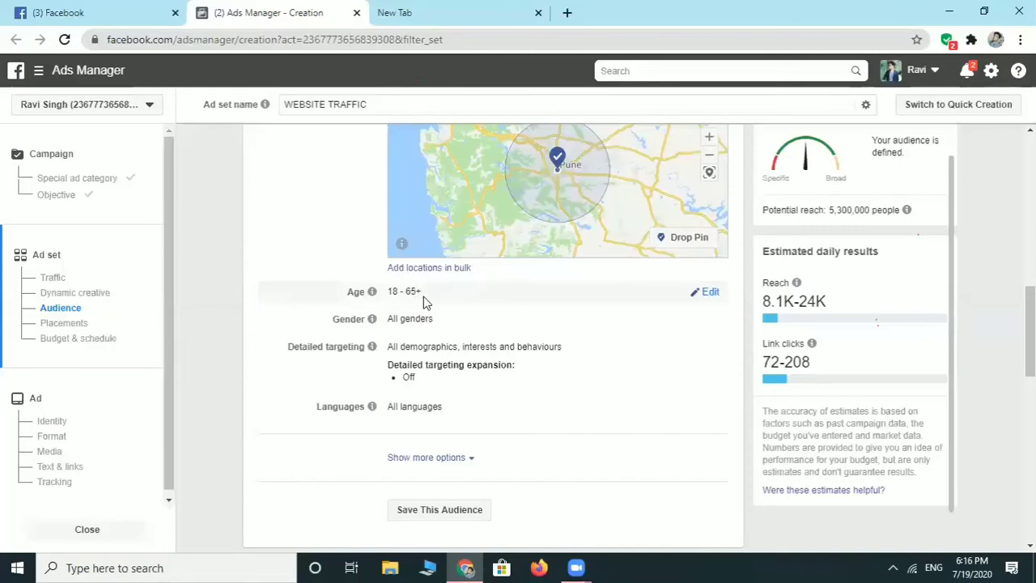
mouse_move(694, 295)
left_click(704, 292)
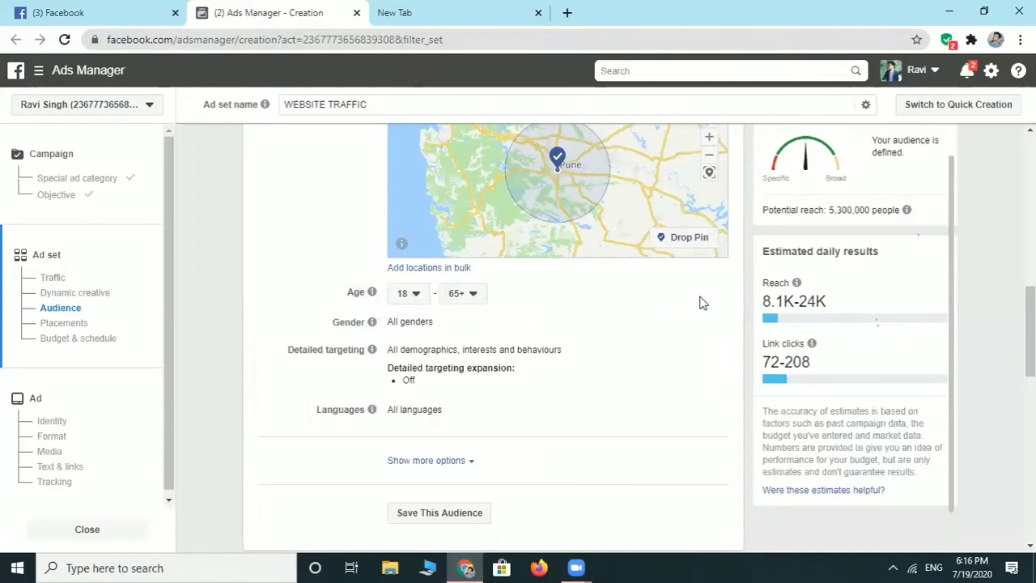
left_click(412, 296)
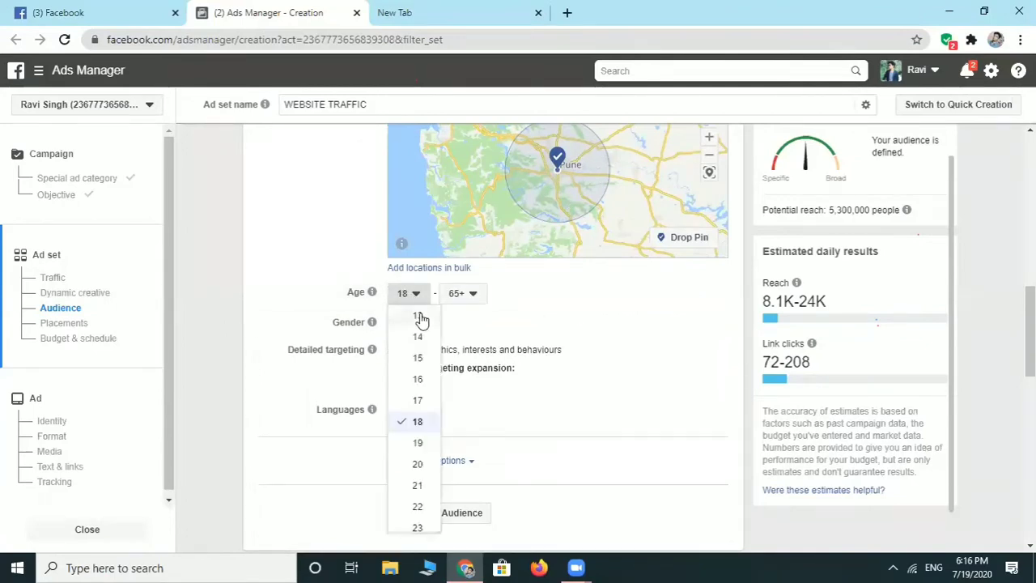
left_click(421, 316)
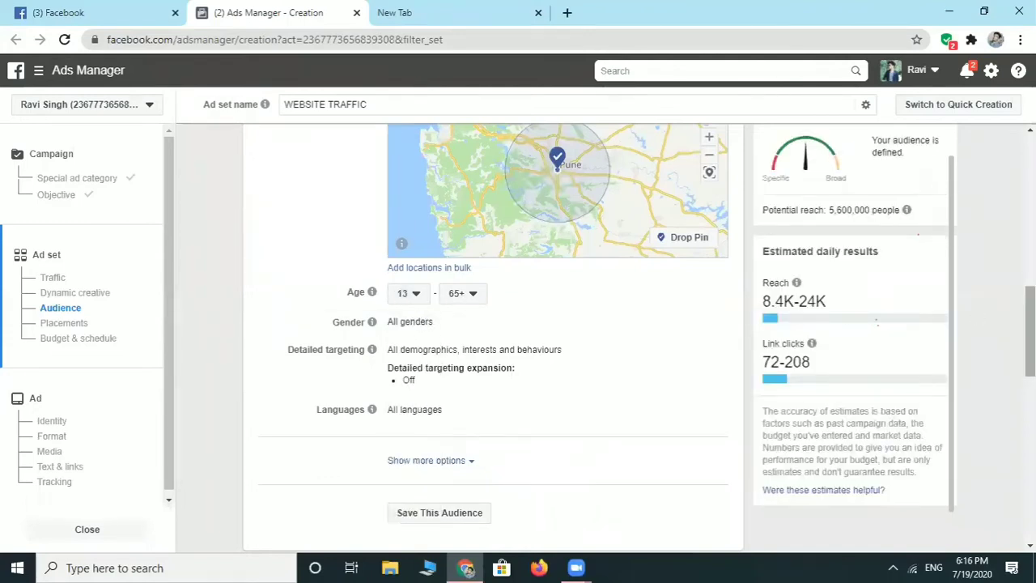
Save the audience under its suggested name and go to the ad set's Placements settings
left_click_drag(1030, 328, 1030, 344)
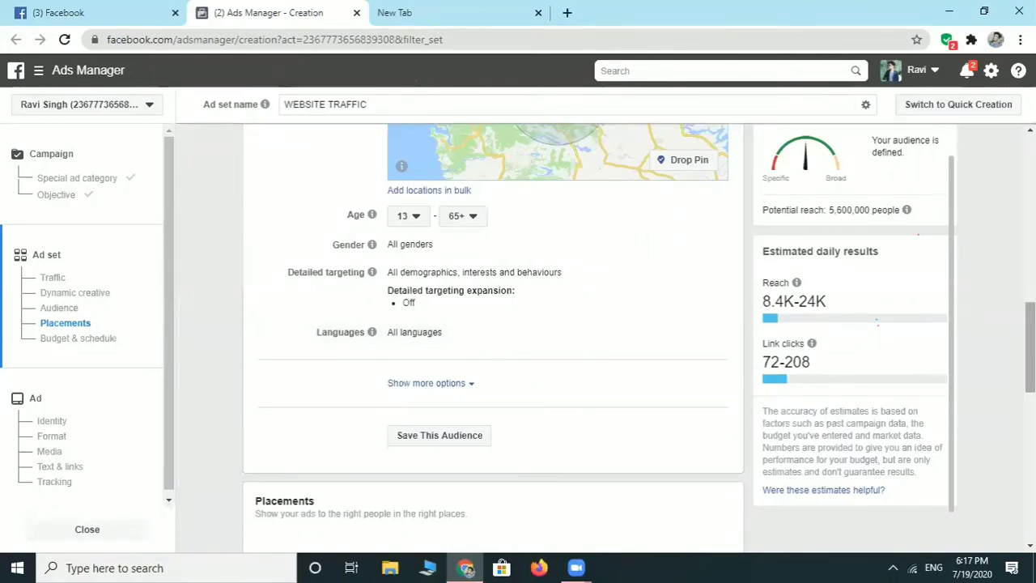
scroll(486, 324, "down", 2)
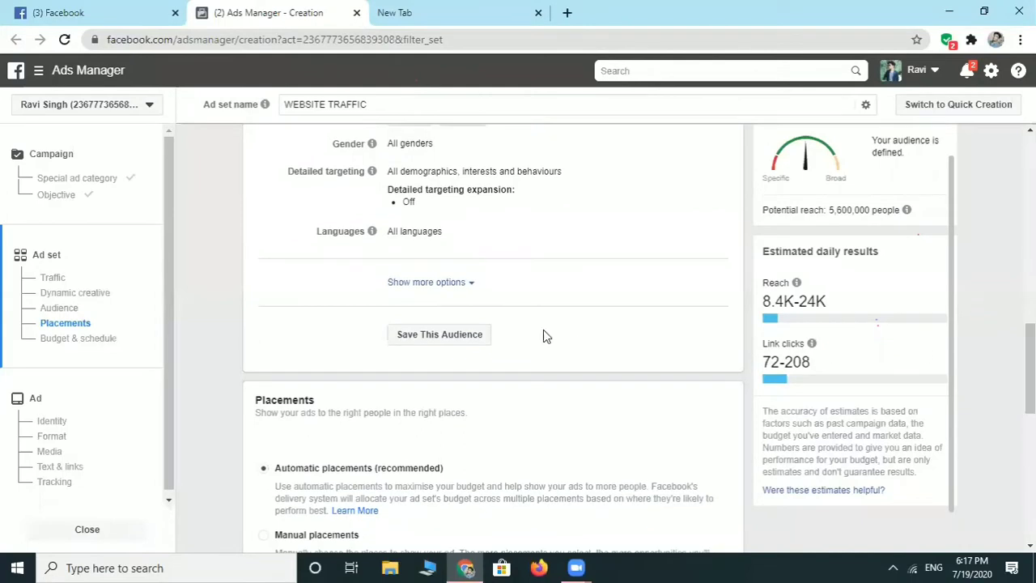
left_click(456, 339)
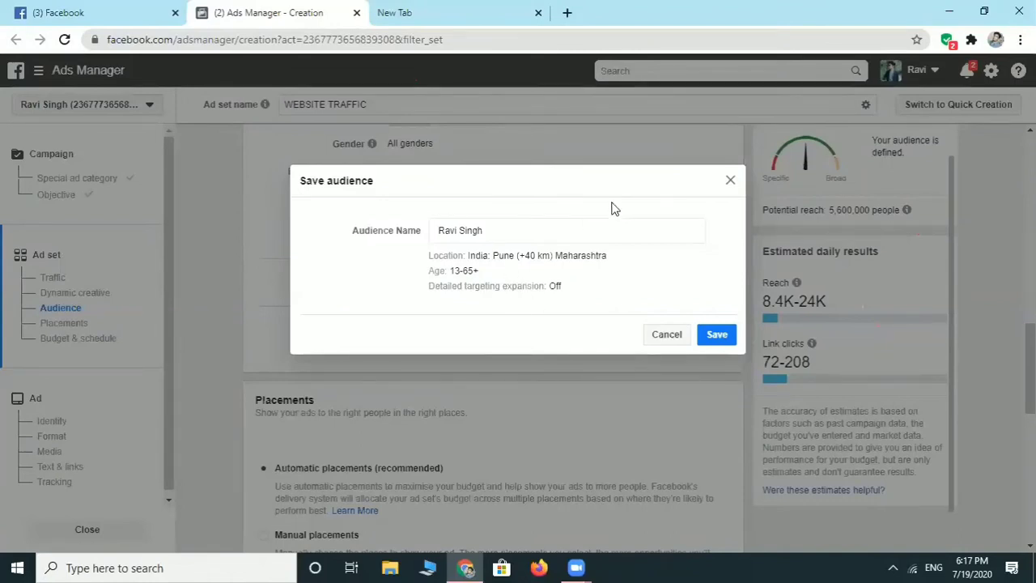
left_click(710, 342)
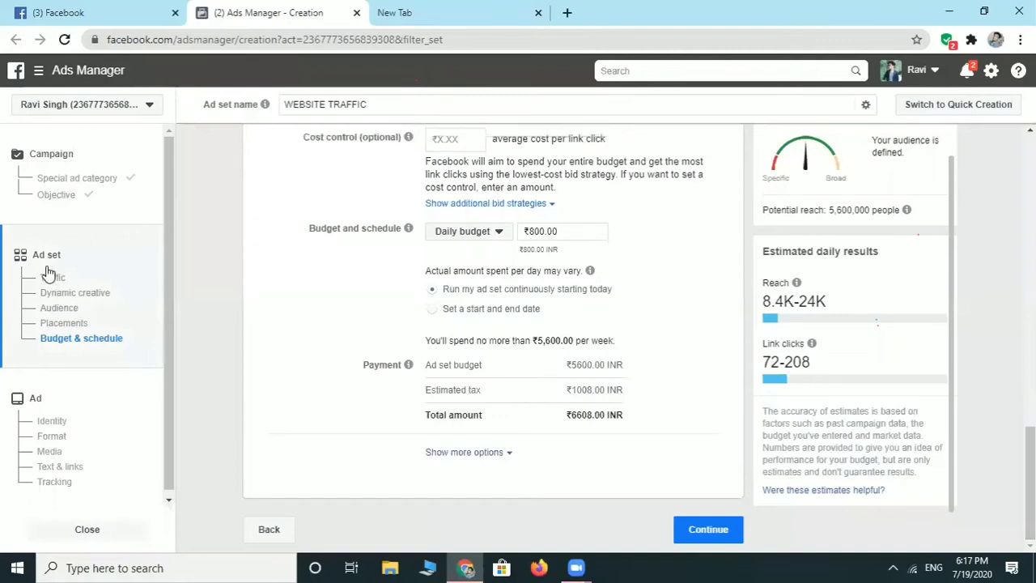
left_click(71, 324)
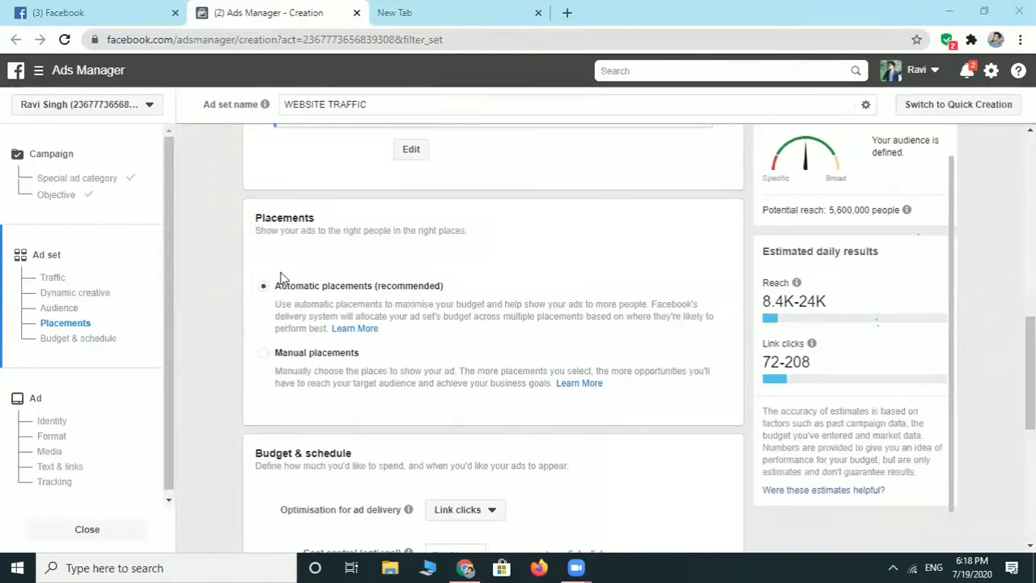
Switch the ad set to manual placements and review the available platforms and placements from Feeds to Apps and sites
left_click(263, 356)
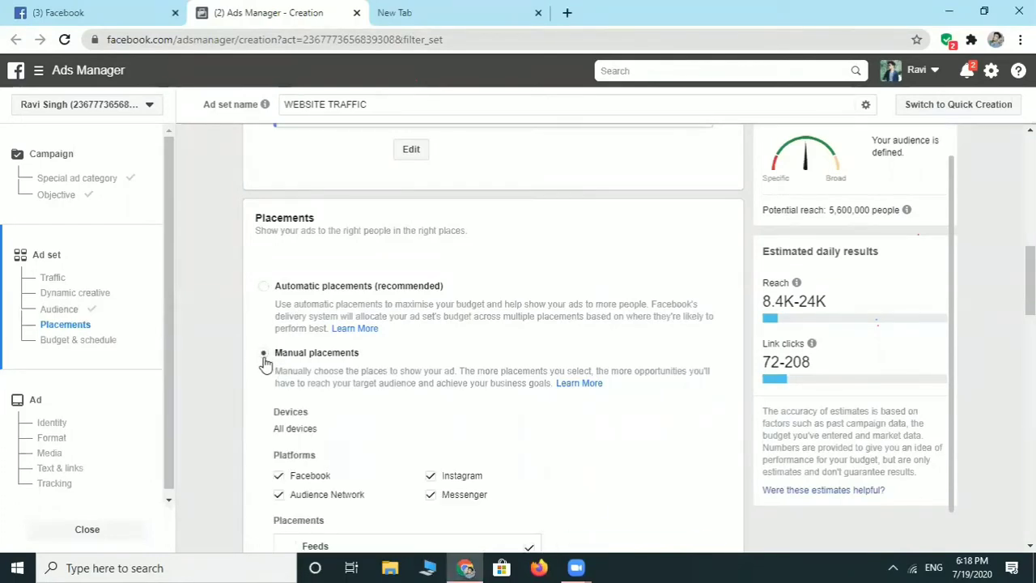
scroll(493, 339, "down", 3)
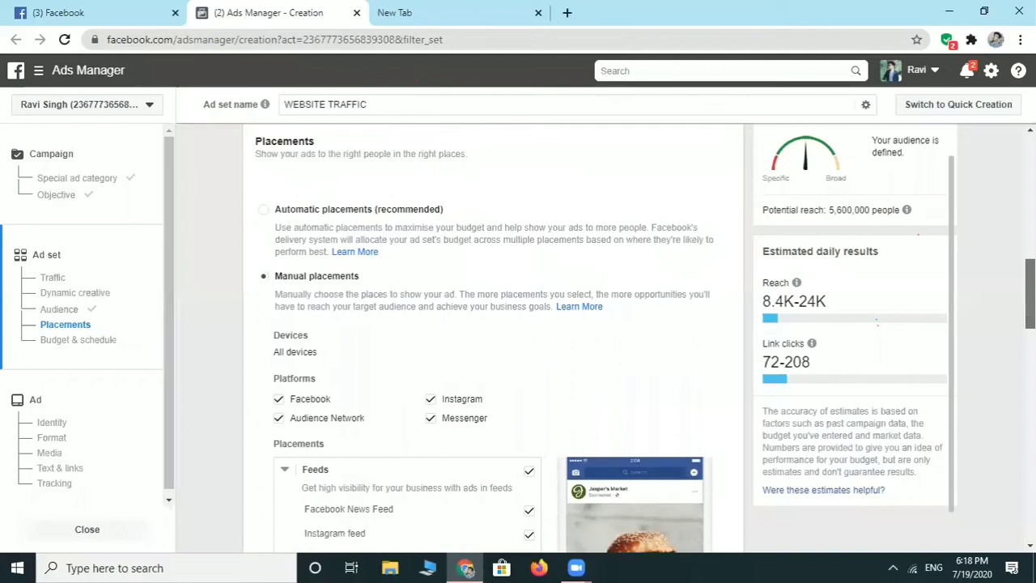
scroll(493, 338, "down", 1)
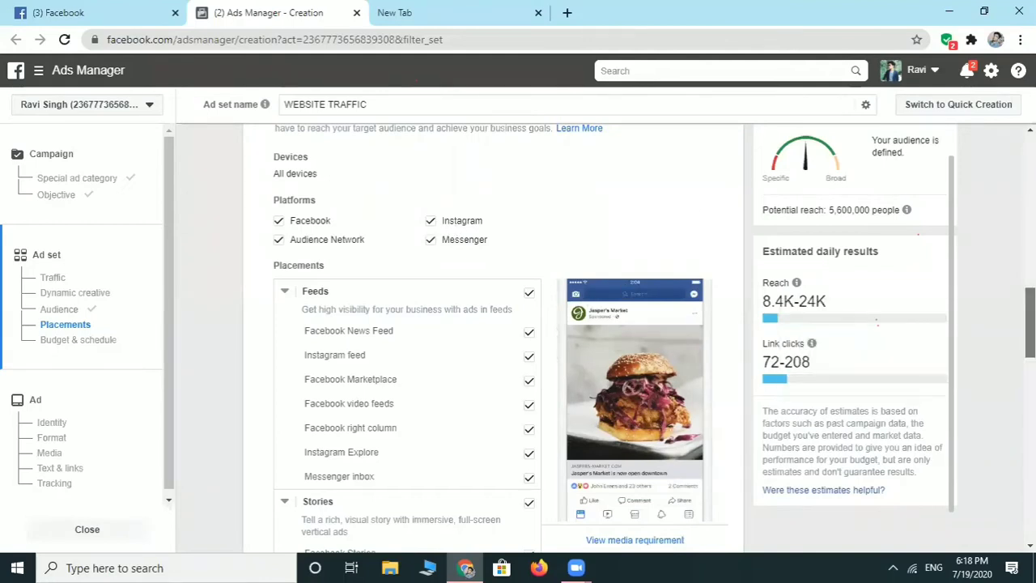
scroll(622, 289, "down", 1)
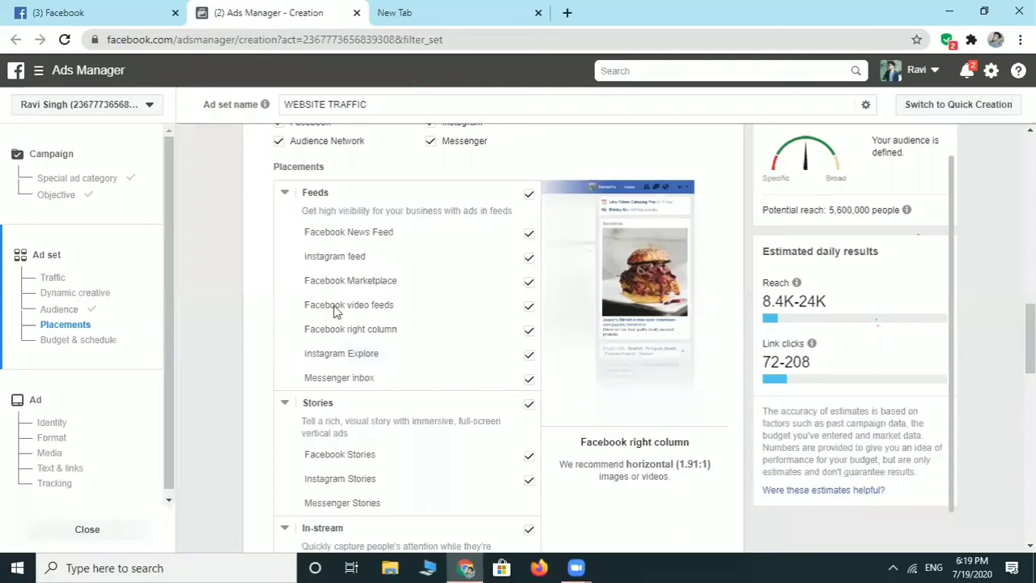
scroll(339, 308, "down", 2)
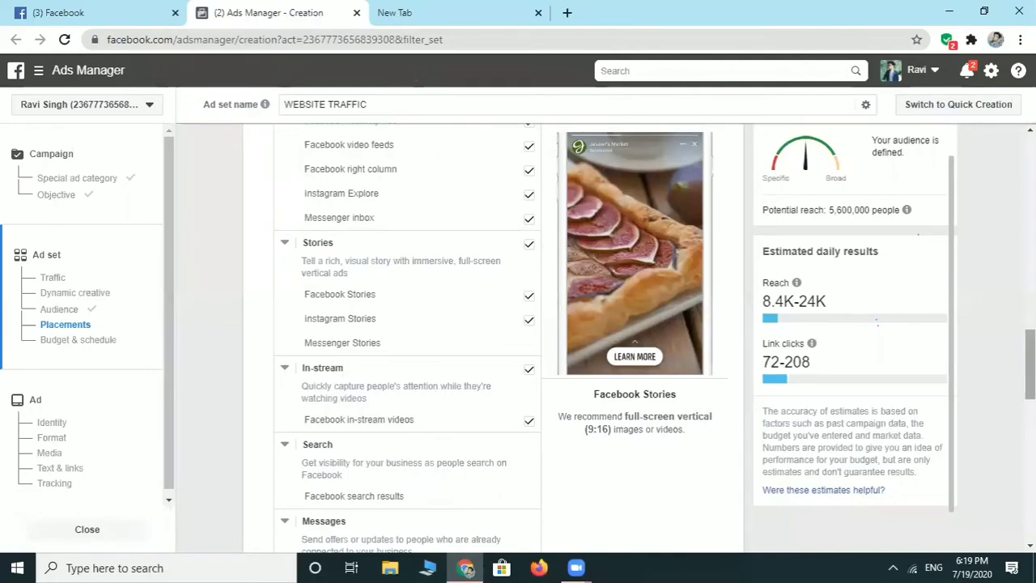
scroll(407, 340, "down", 2)
scroll(493, 337, "down", 4)
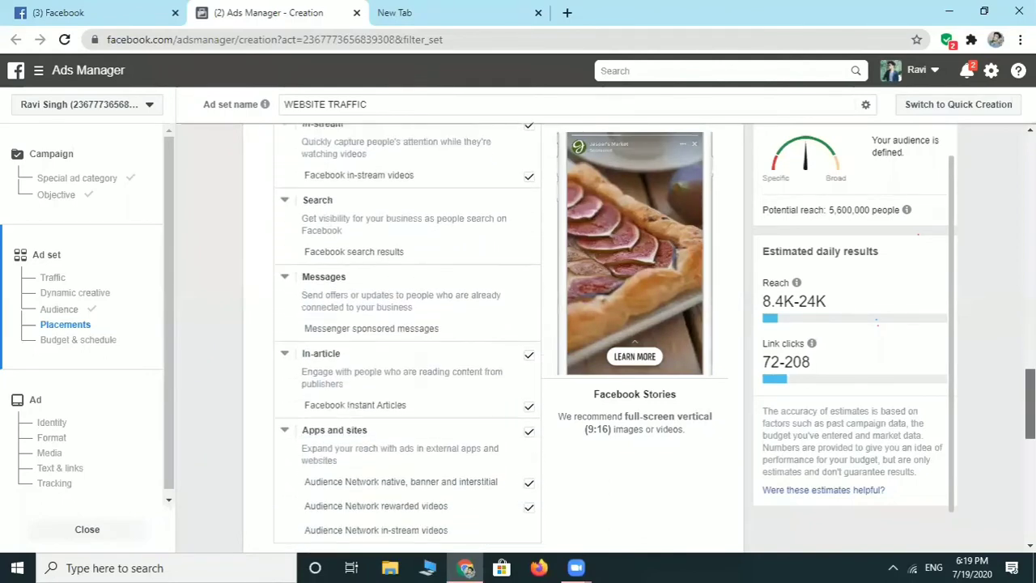
scroll(493, 337, "up", 2)
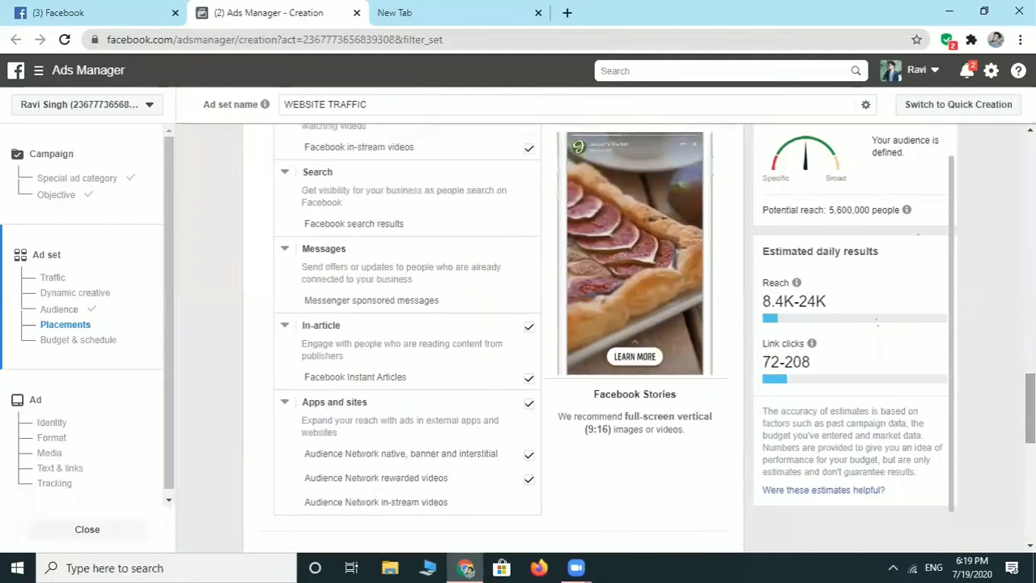
mouse_move(491, 266)
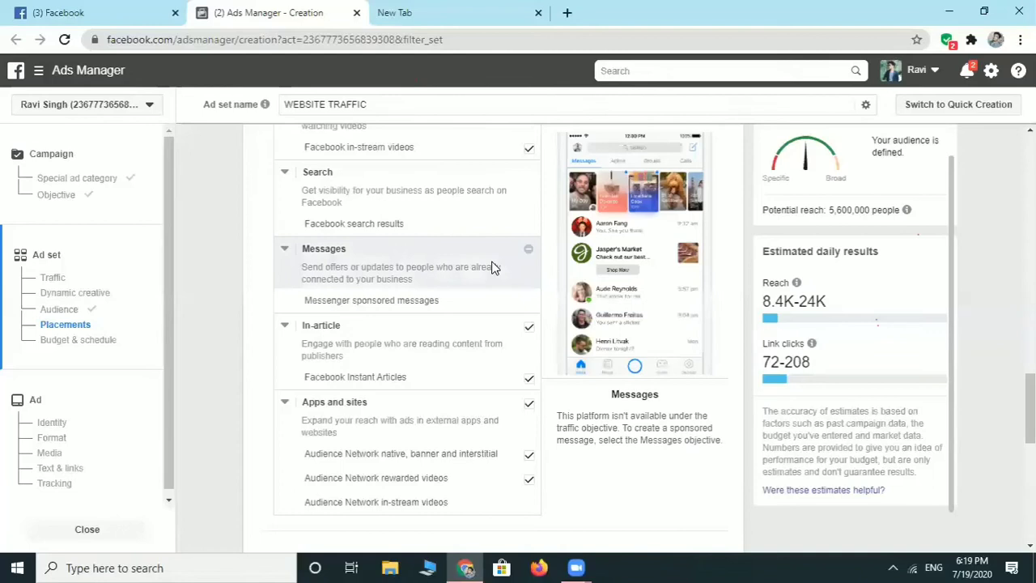
scroll(407, 324, "up", 1)
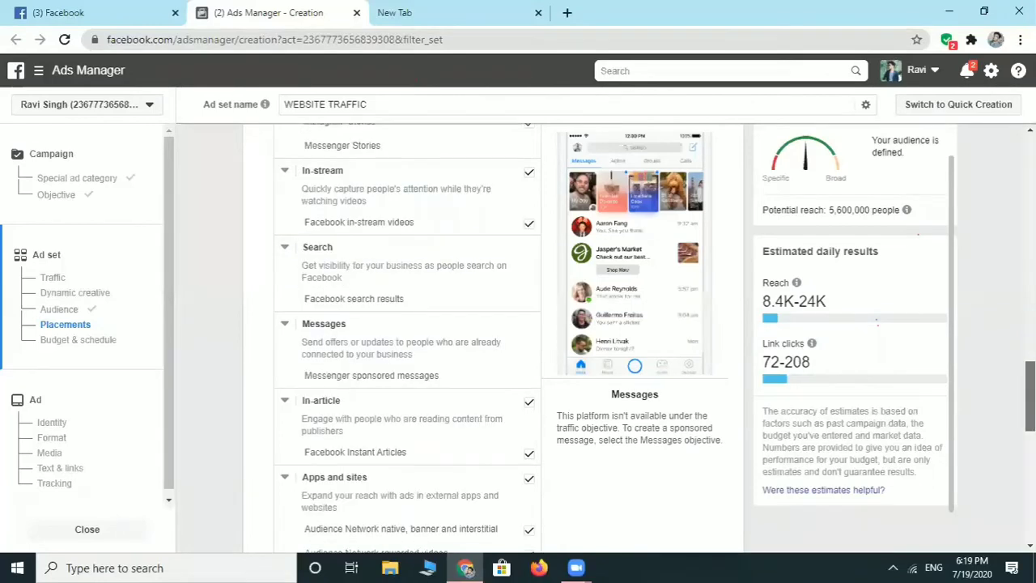
scroll(494, 340, "down", 4)
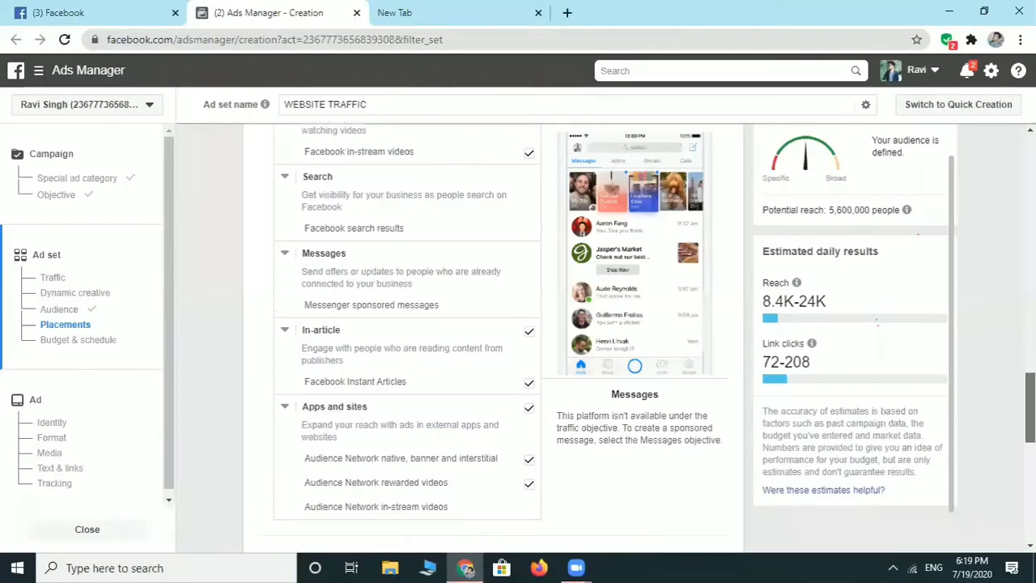
Review the ad set's budget, schedule and placements, and continue to the ad setup with these settings
scroll(494, 340, "down", 2)
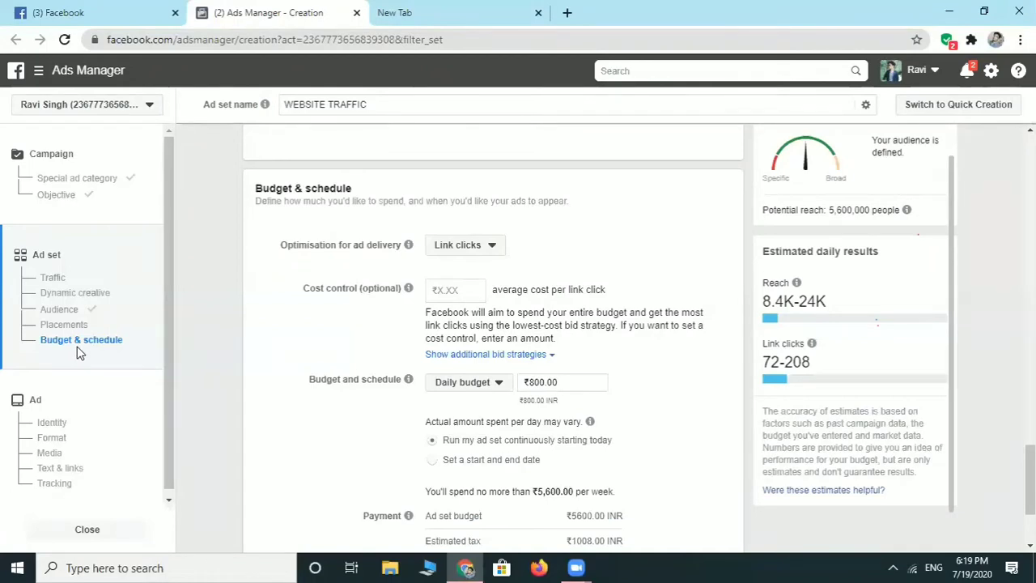
scroll(1030, 478, "up", 3)
scroll(494, 339, "down", 5)
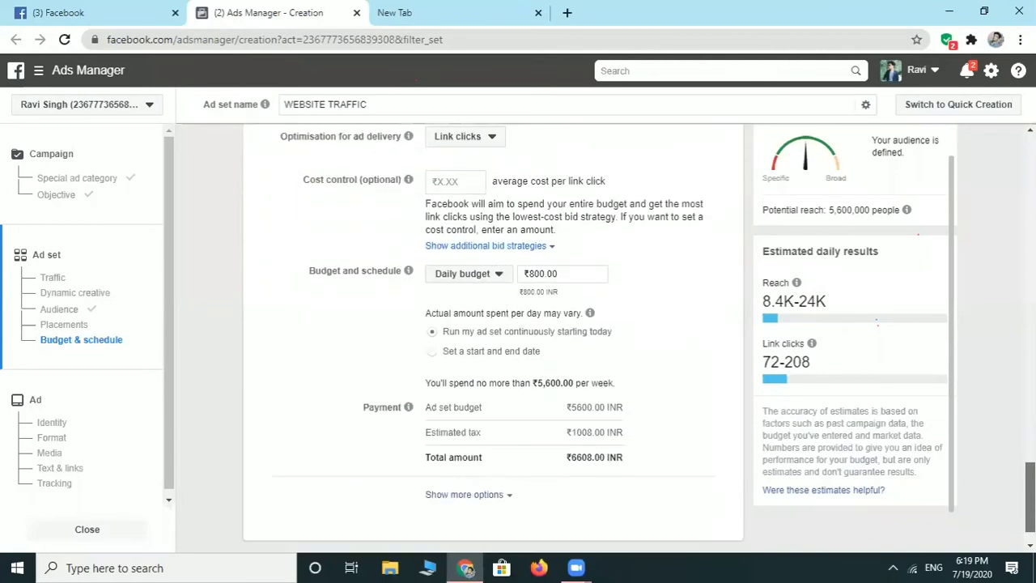
scroll(507, 319, "up", 1)
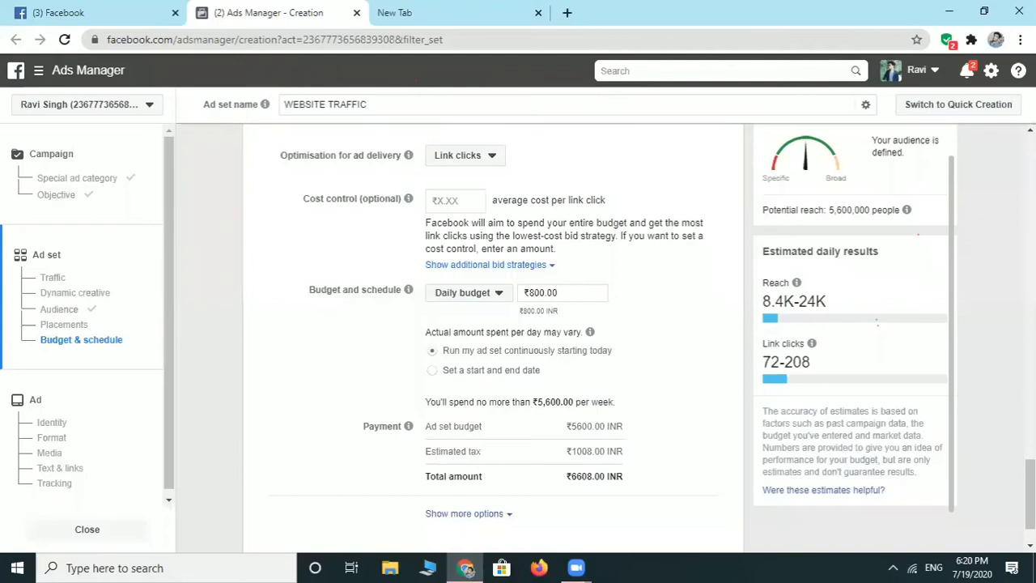
scroll(1030, 494, "down", 1)
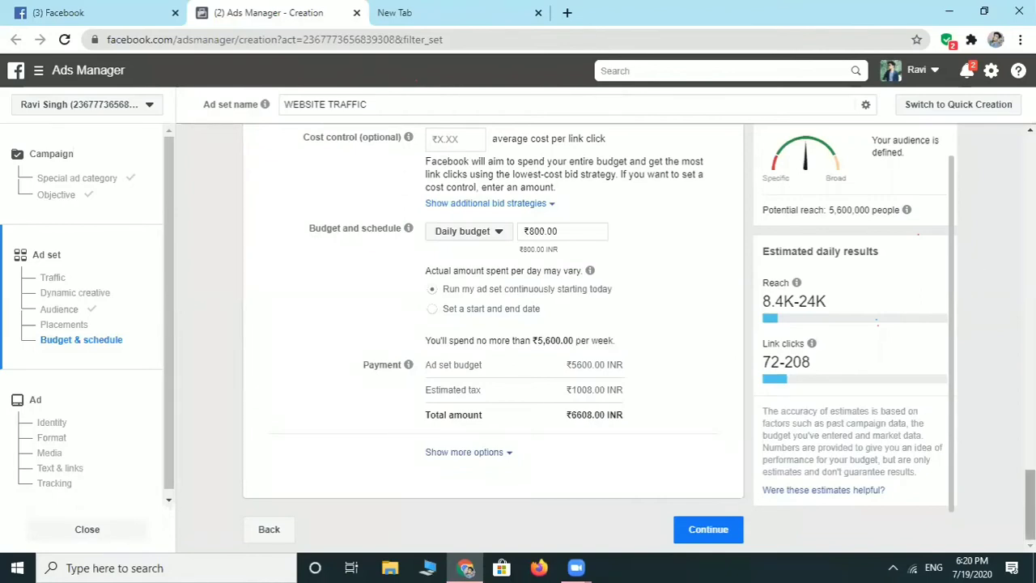
scroll(494, 323, "up", 10)
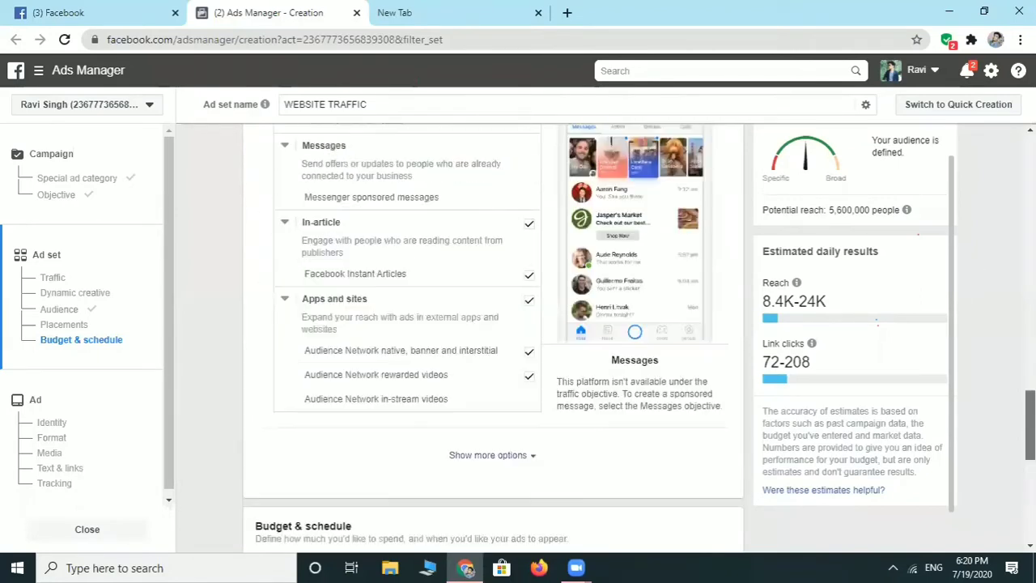
scroll(494, 323, "up", 4)
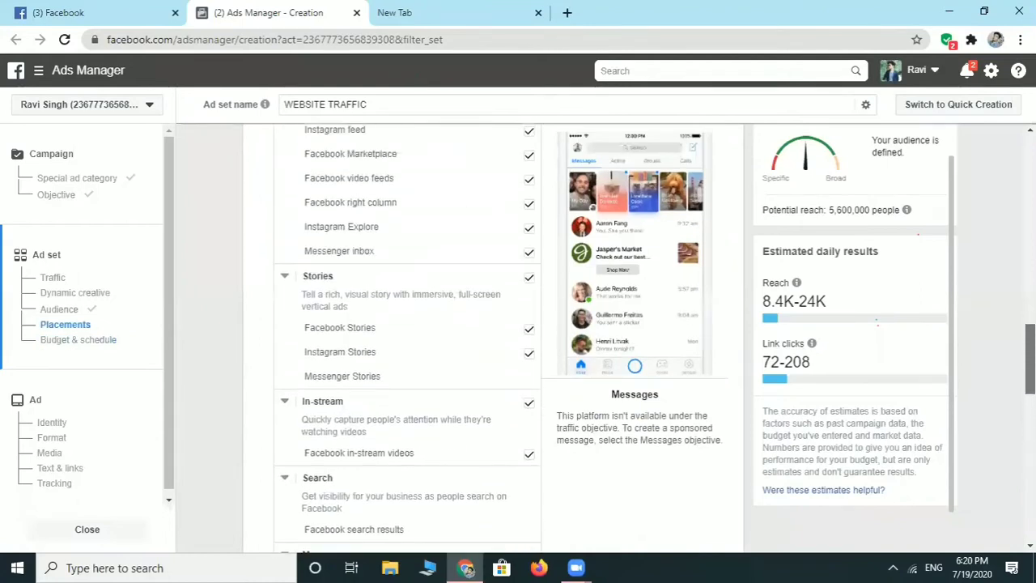
scroll(389, 293, "up", 1)
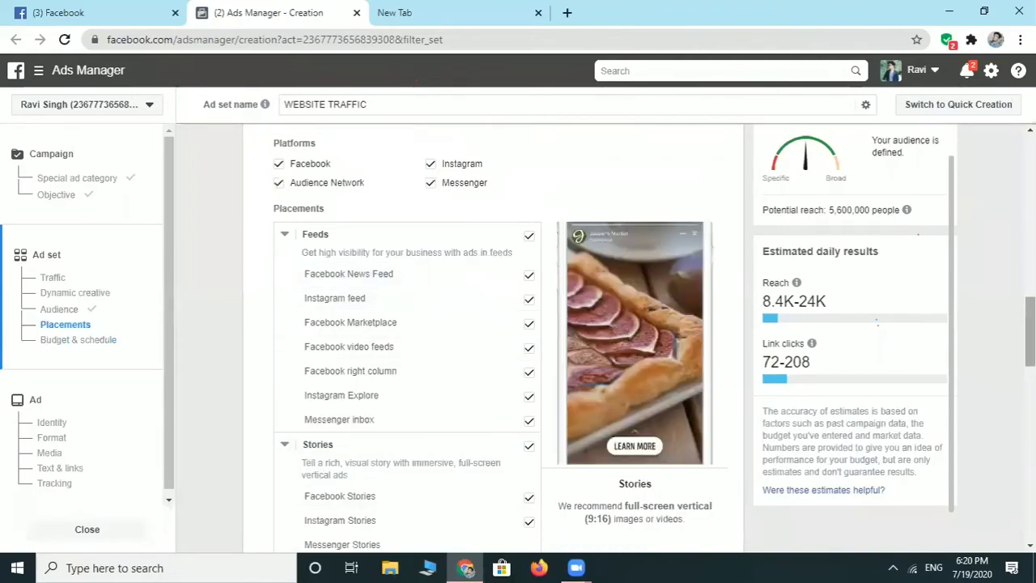
scroll(454, 499, "down", 2)
scroll(494, 340, "down", 10)
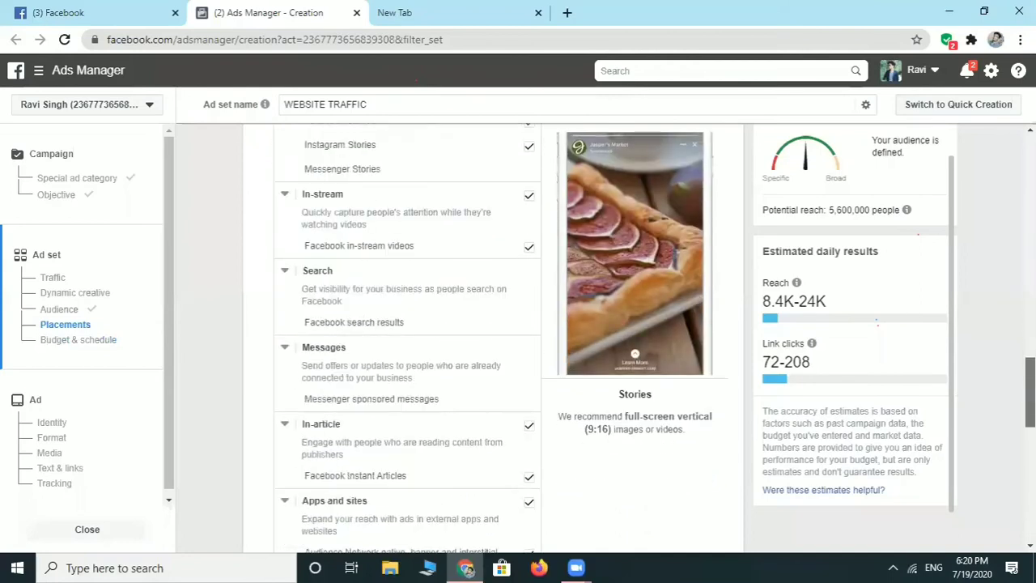
scroll(494, 340, "down", 1)
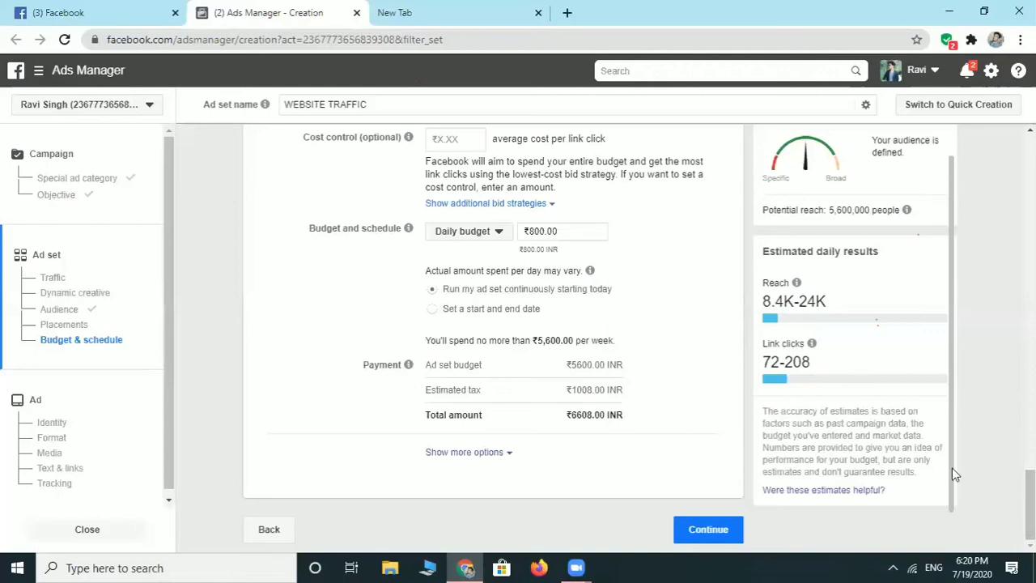
left_click(703, 530)
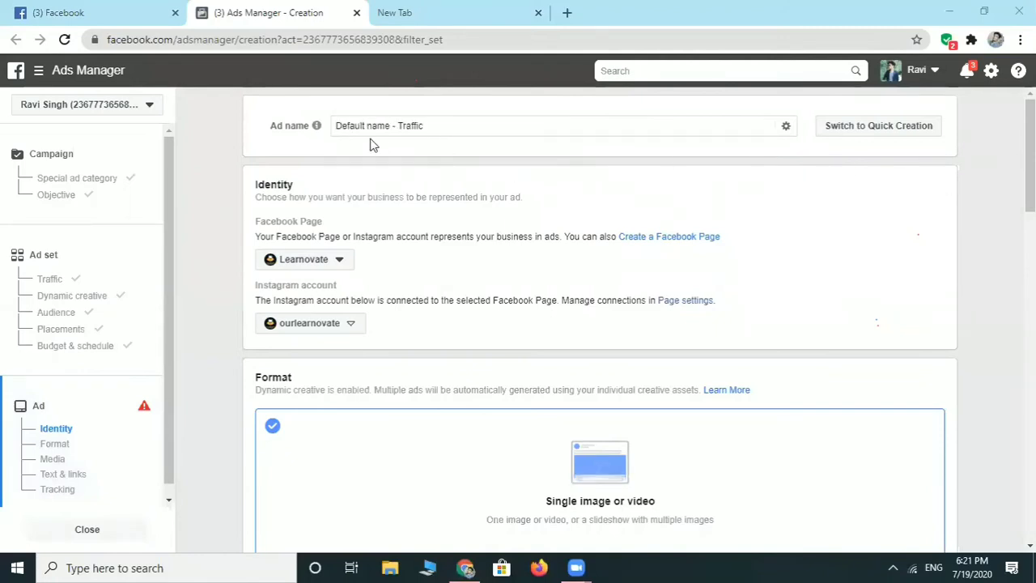
Choose the Learnovate Facebook Page and the ourlearnovate Instagram account as the ad's identity
mouse_move(314, 139)
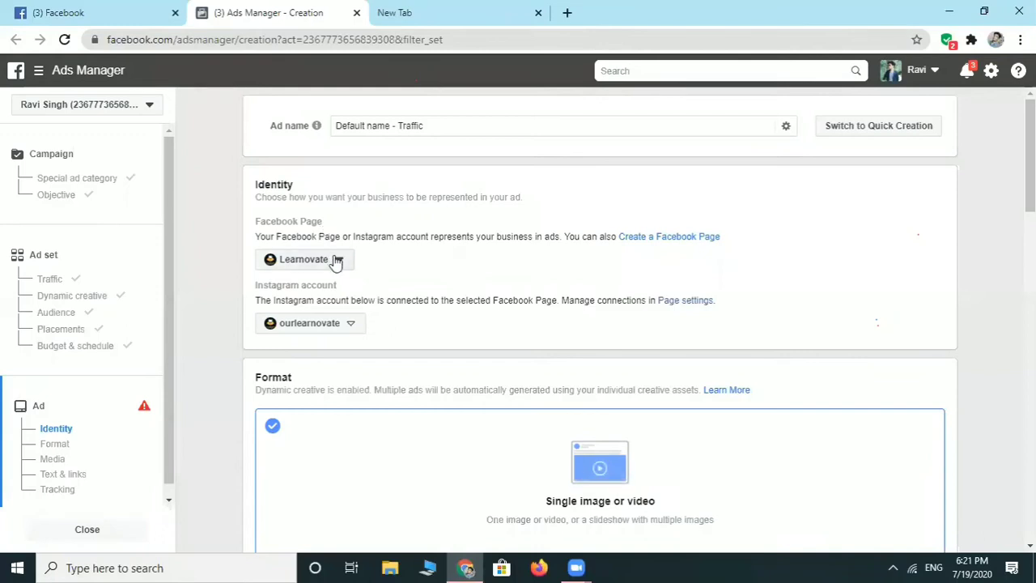
left_click(336, 261)
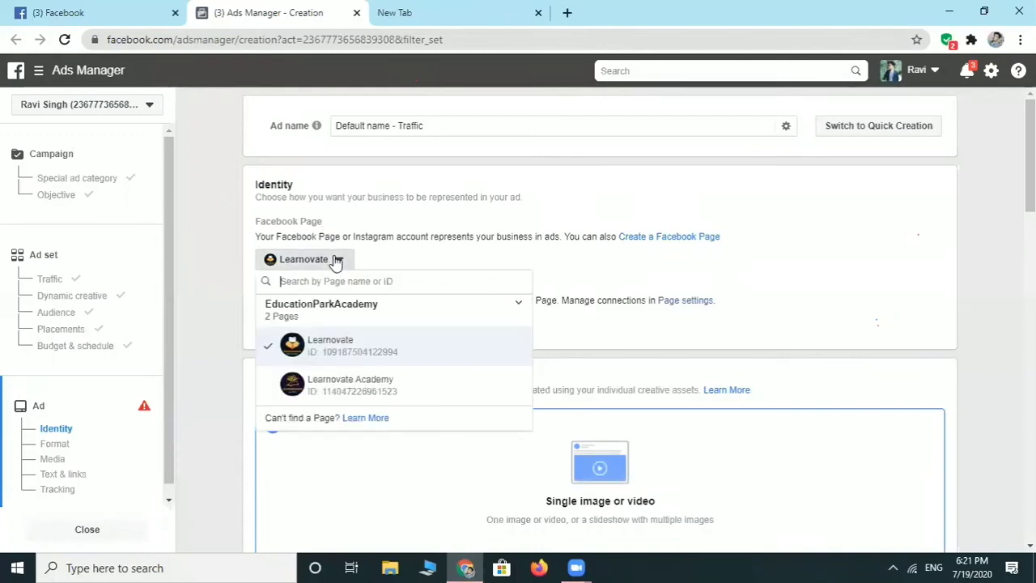
left_click(335, 346)
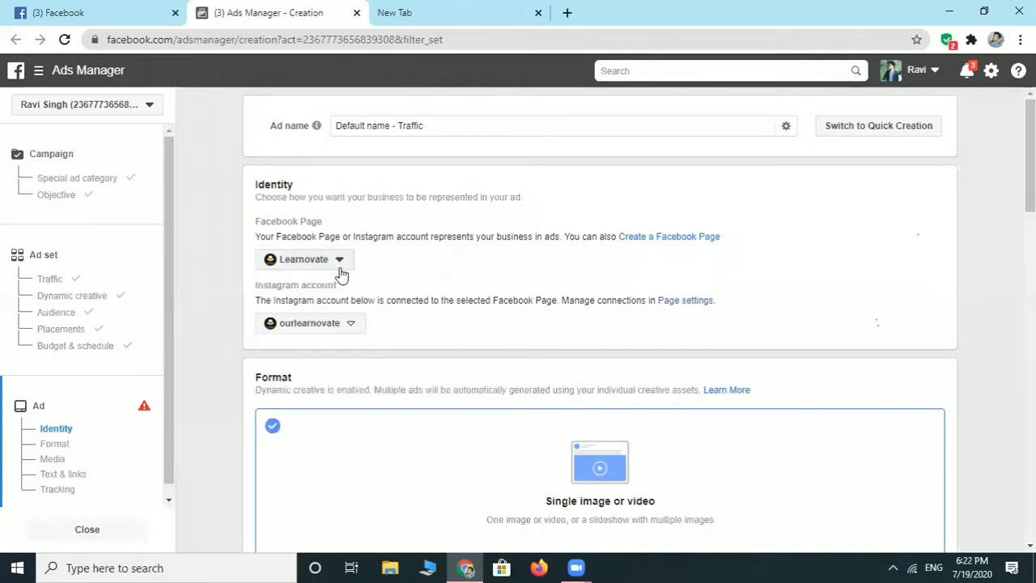
left_click(351, 325)
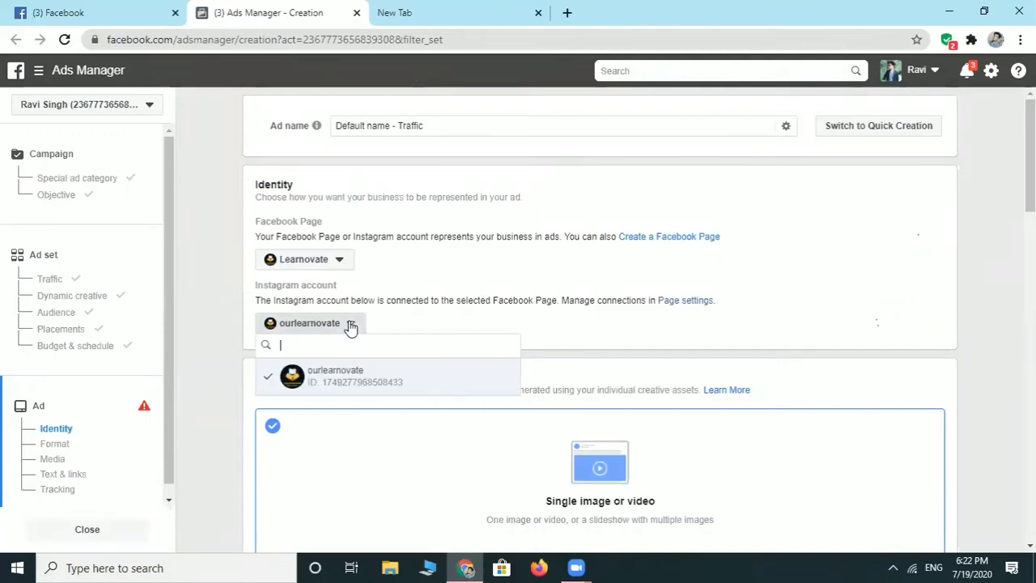
left_click(300, 378)
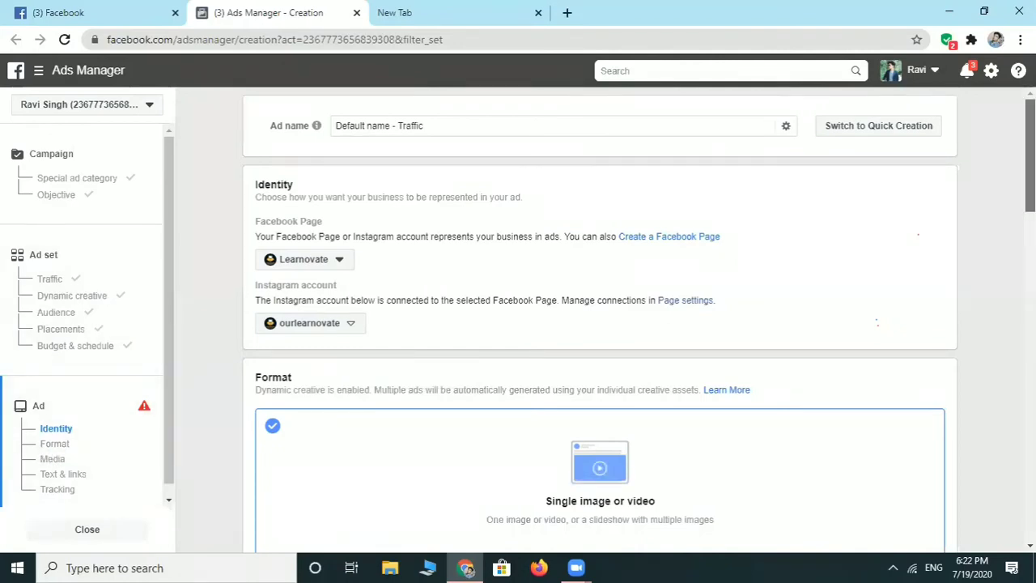
Examine the ad's Format section, the dynamic creative guidance and the Media options for adding or creating media
scroll(599, 324, "down", 5)
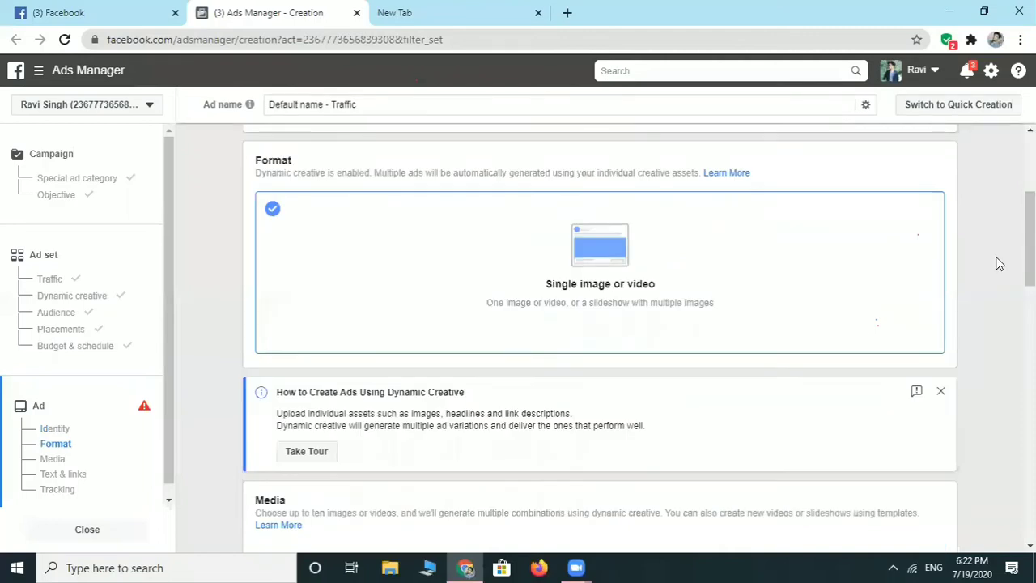
scroll(1000, 263, "down", 2)
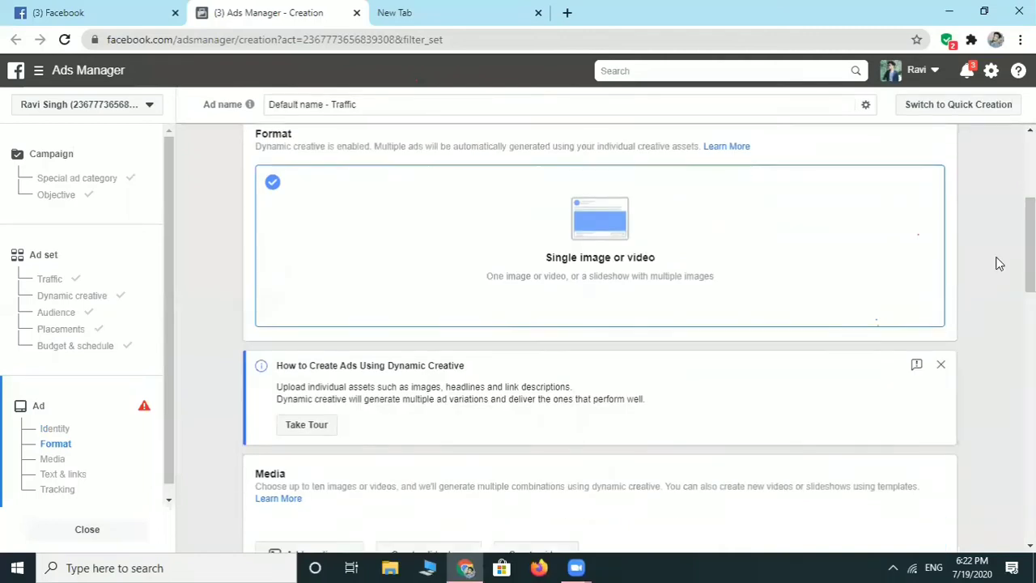
scroll(1000, 263, "up", 2)
scroll(1000, 263, "down", 1)
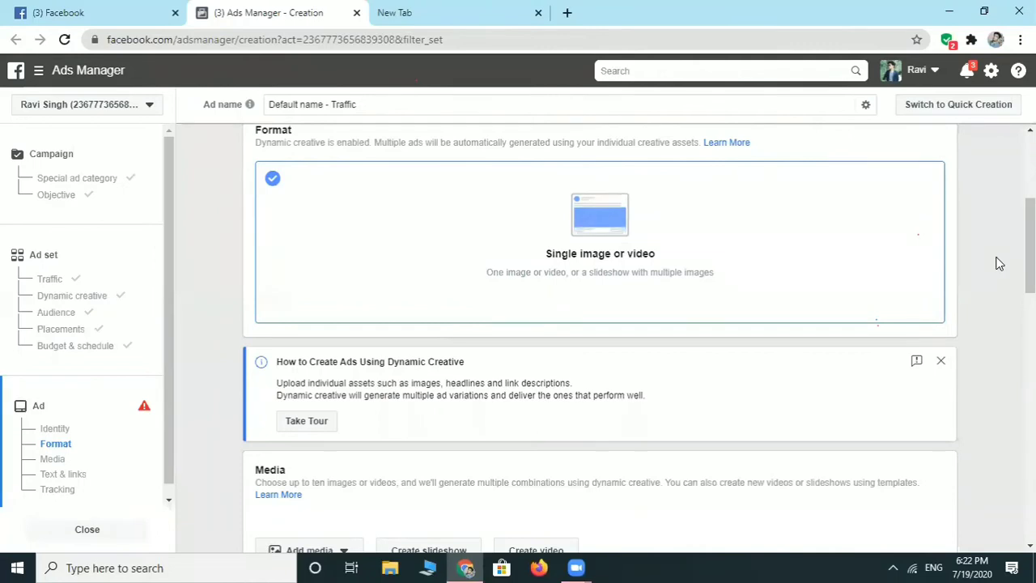
scroll(1000, 263, "down", 1)
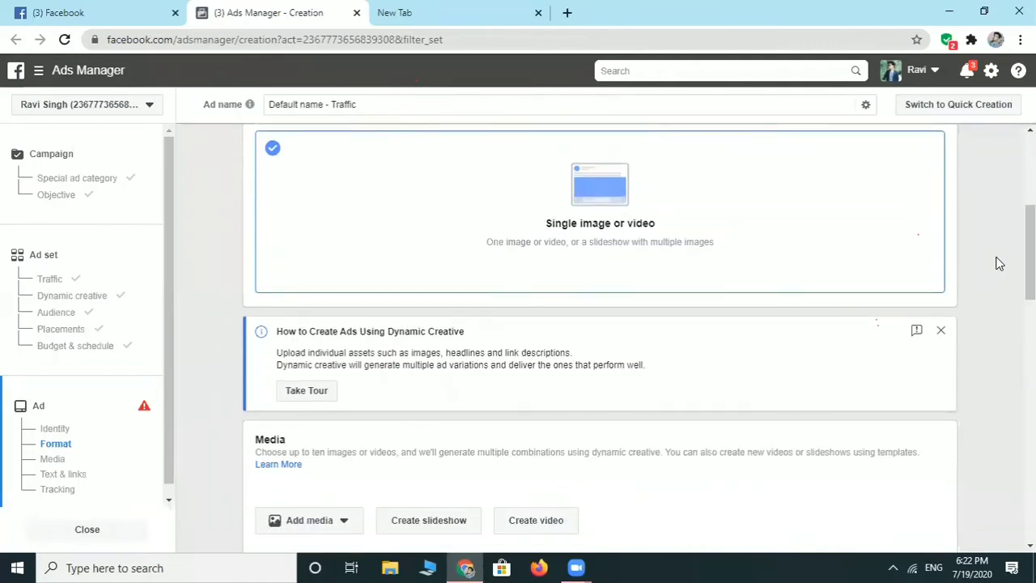
scroll(1000, 263, "down", 1)
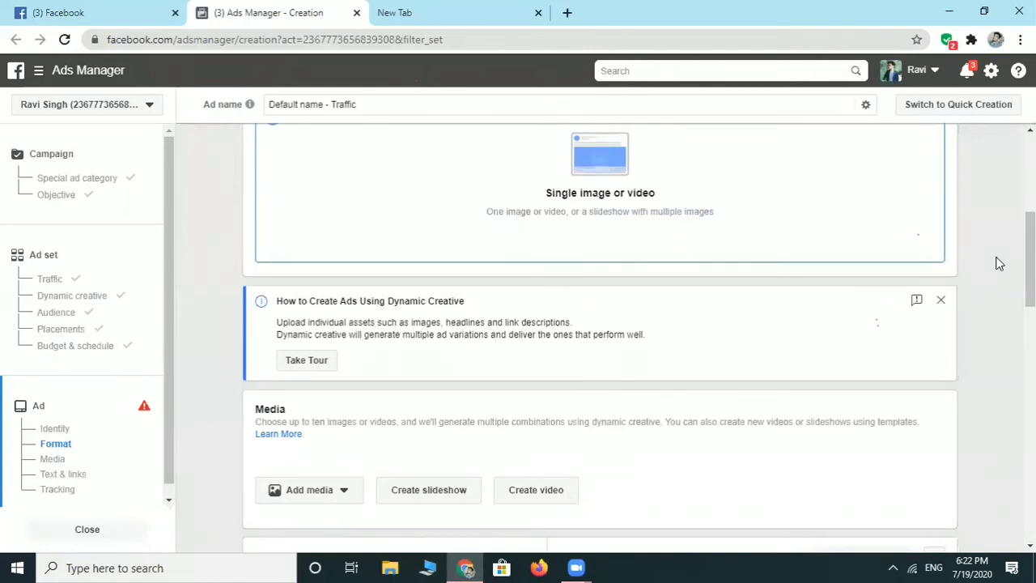
scroll(1000, 263, "down", 1)
scroll(1000, 263, "down", 3)
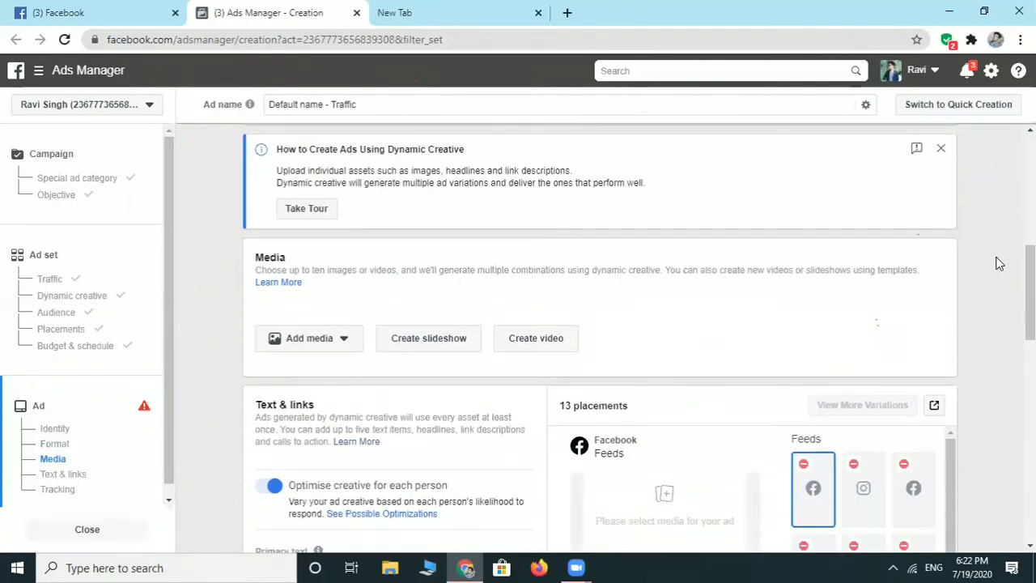
scroll(1000, 263, "down", 1)
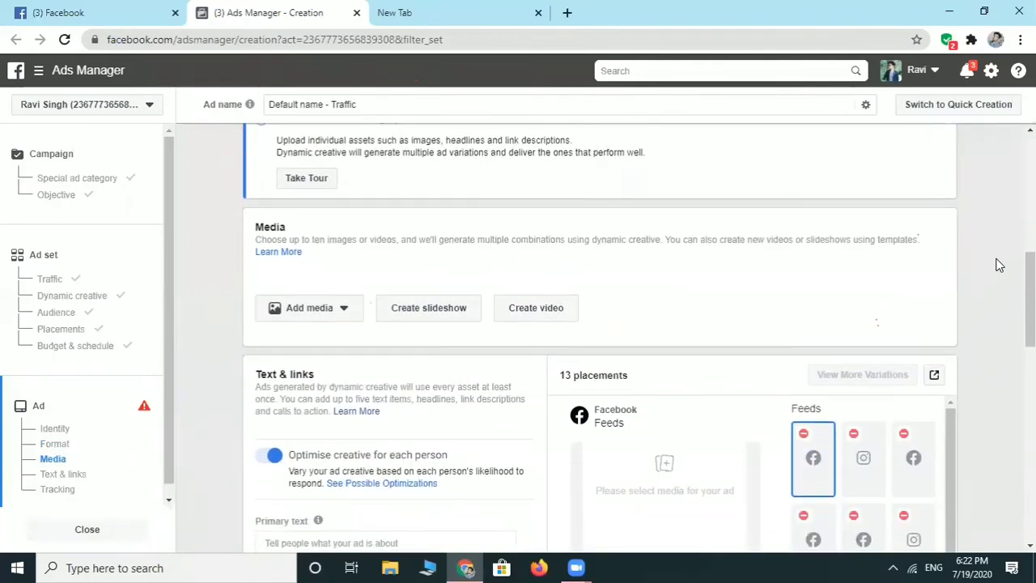
scroll(1000, 265, "down", 2)
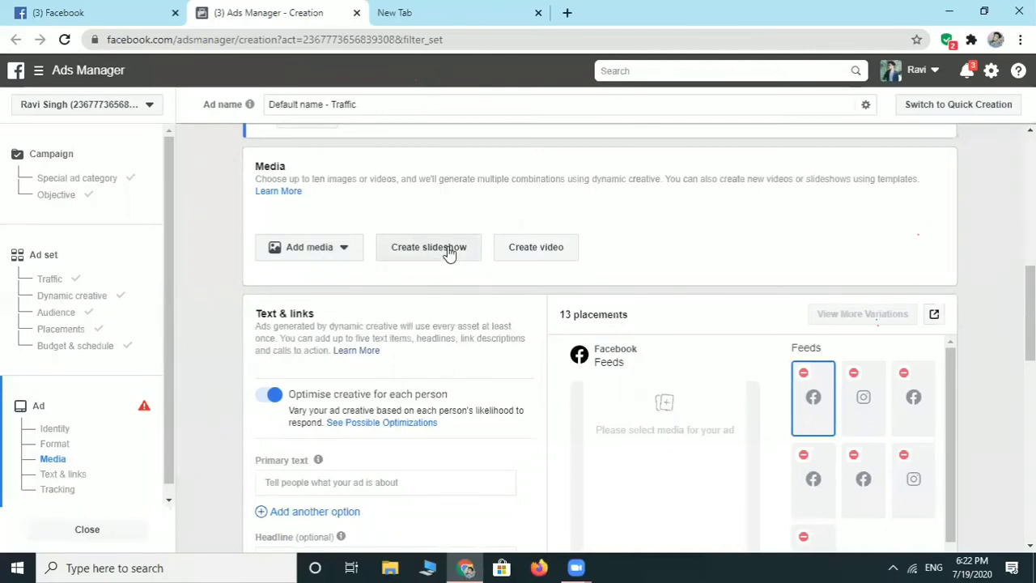
Start a new ad video and choose the square Contactless Delivery & Pickup template for customisation
left_click(535, 248)
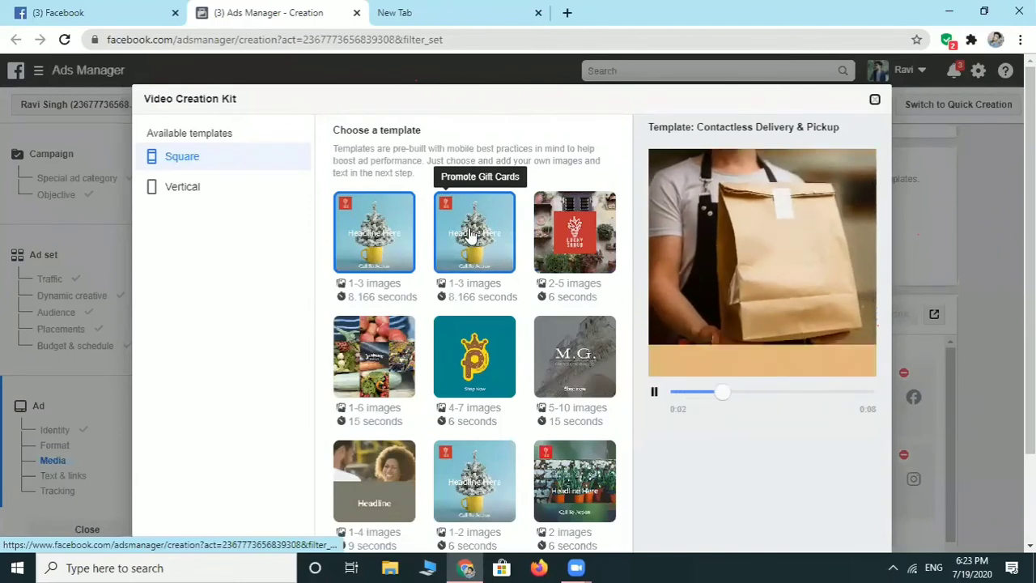
left_click(509, 254)
left_click(589, 263)
left_click(572, 335)
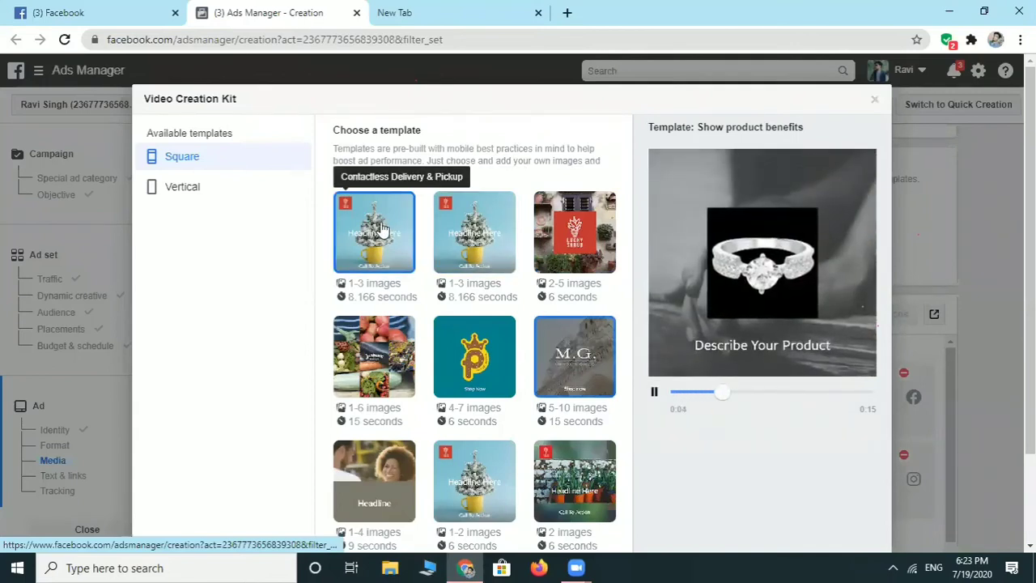
left_click(379, 229)
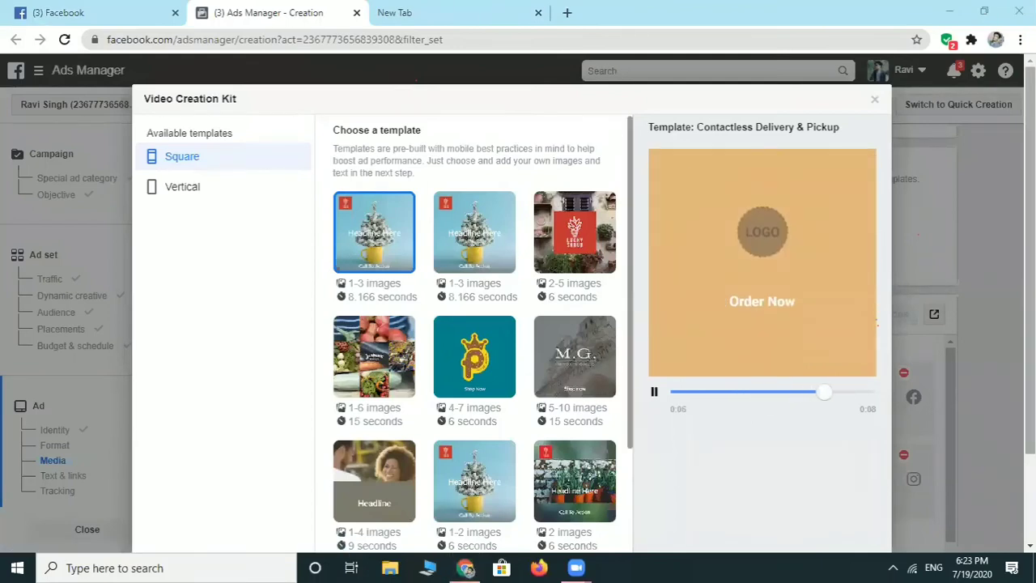
scroll(907, 437, "down", 2)
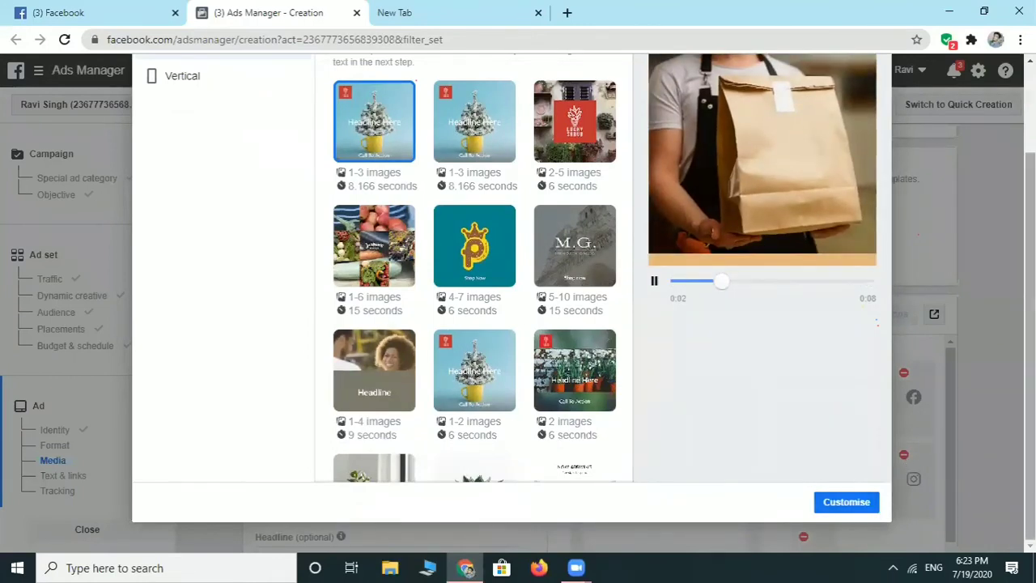
scroll(689, 210, "up", 1)
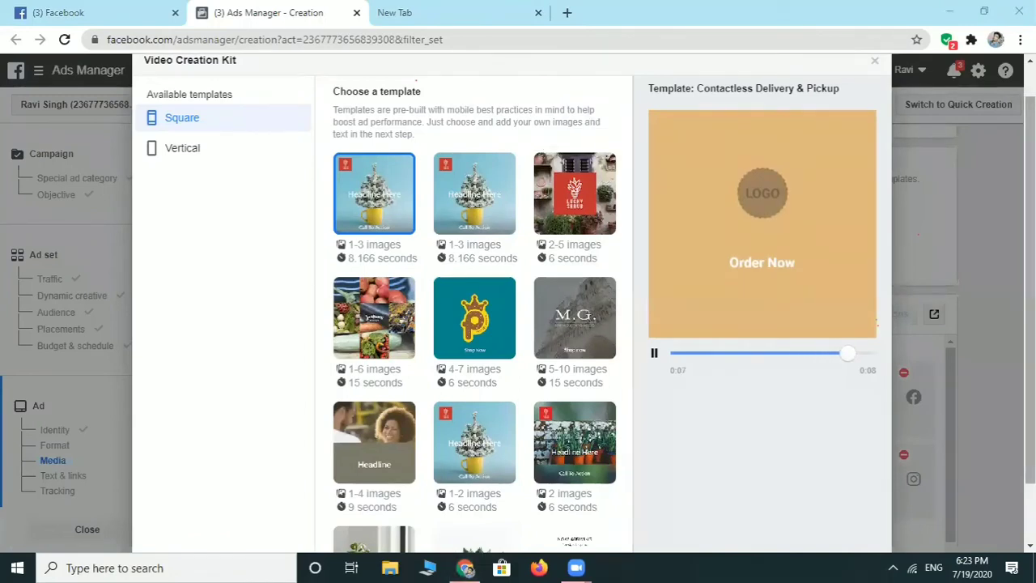
scroll(761, 243, "down", 1)
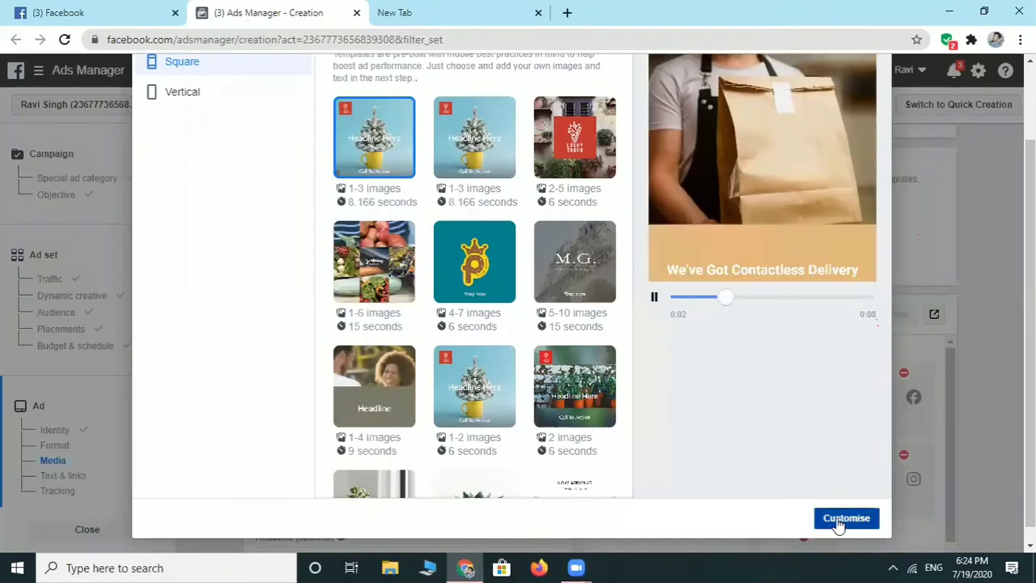
left_click(846, 519)
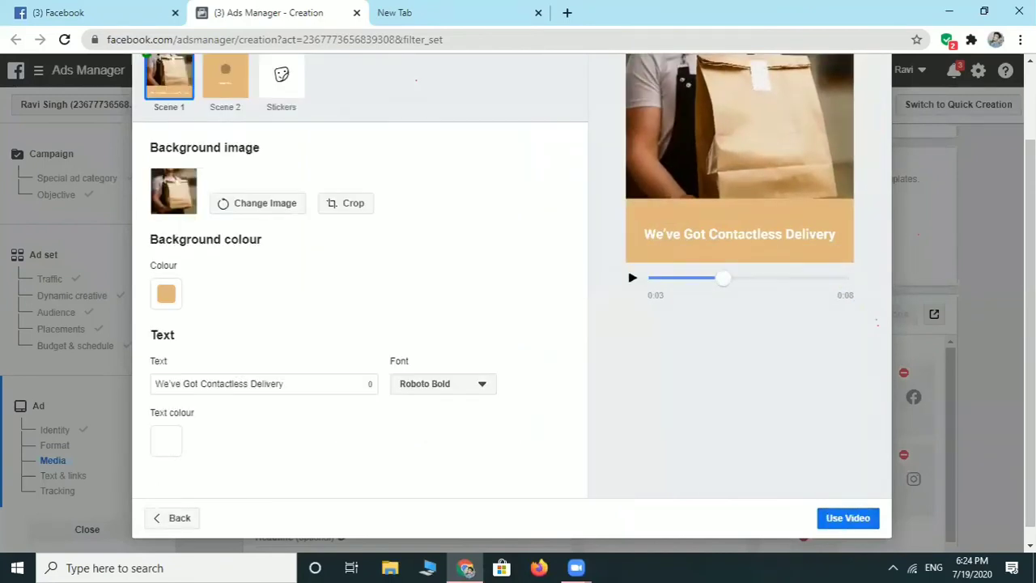
Replace Scene 1's background image with the 1080 × 1082 account image of the delivery man holding a Learnovate box
scroll(409, 206, "up", 1)
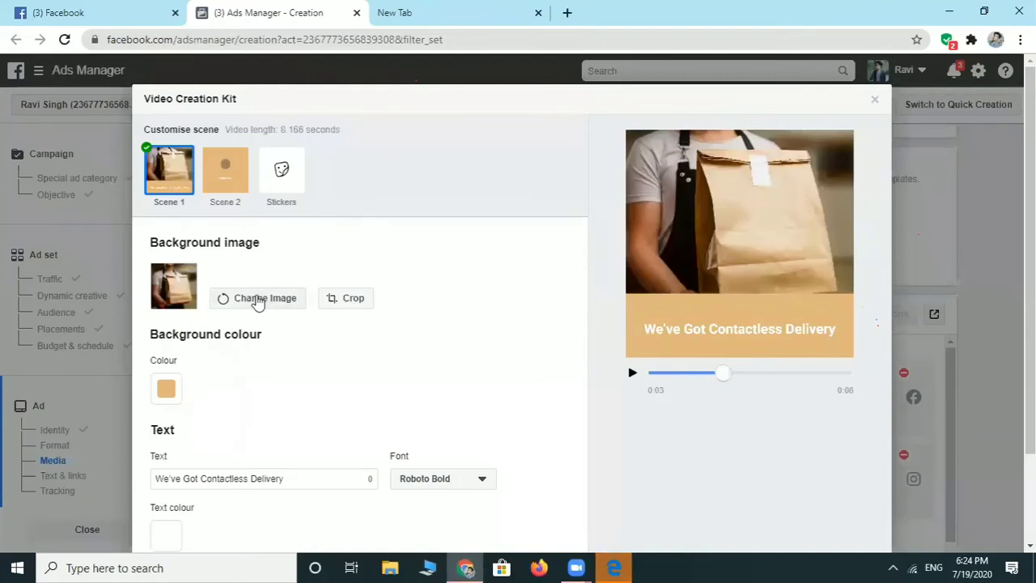
left_click(241, 301)
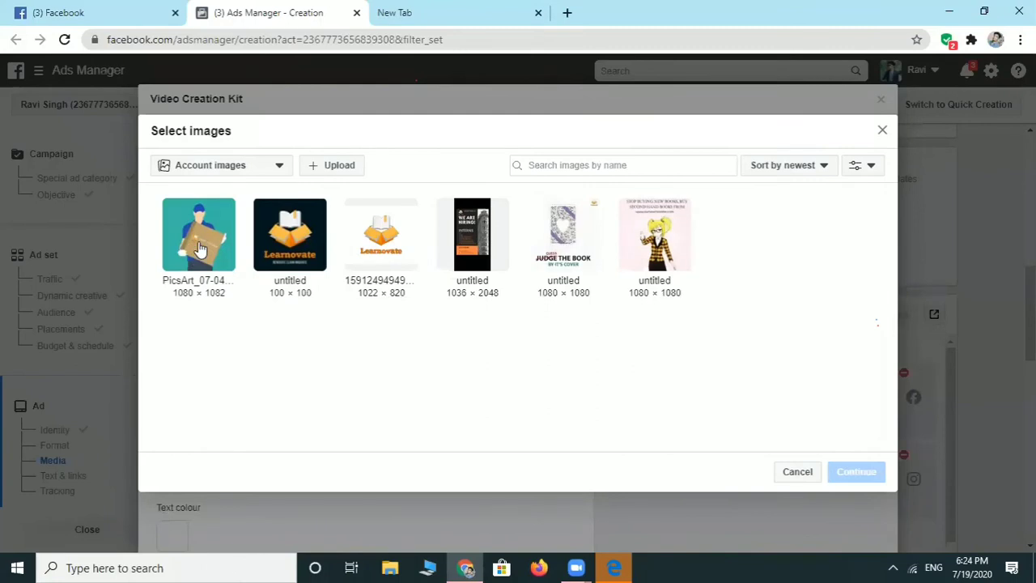
left_click(204, 258)
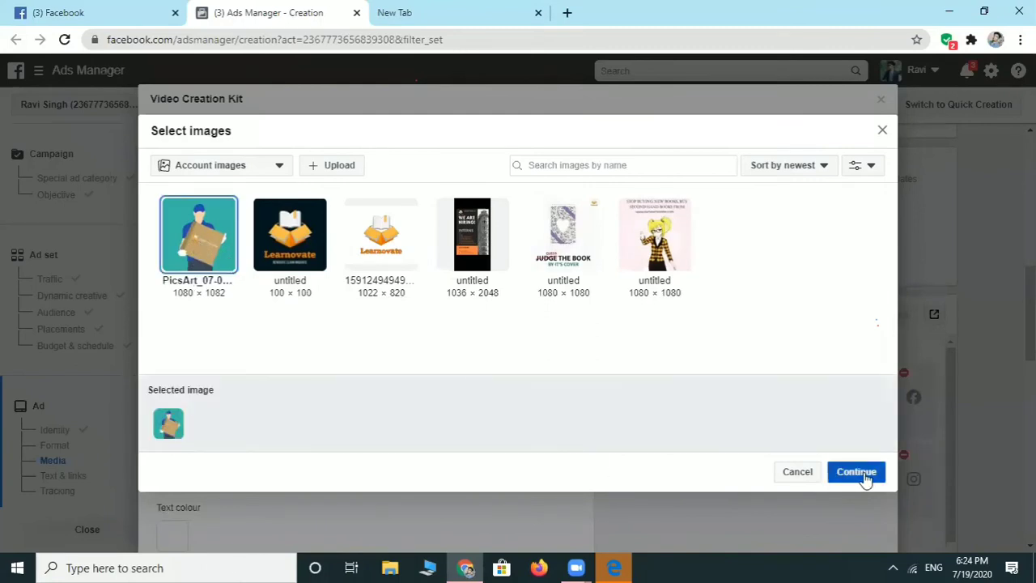
left_click(860, 476)
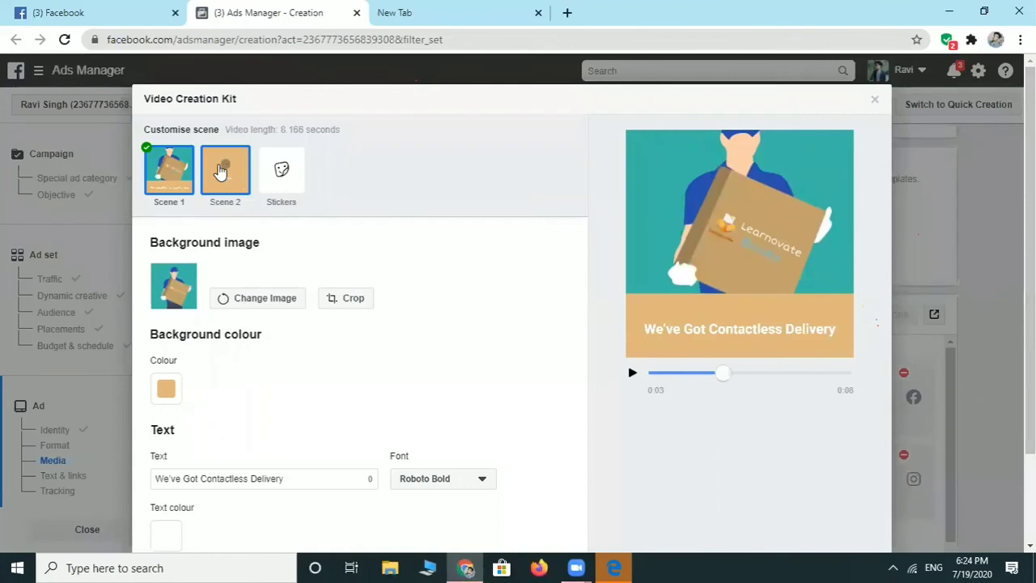
Replace the placeholder logo in Scene 2 with the 1022 × 820 Learnovate logo from the account images
left_click(220, 172)
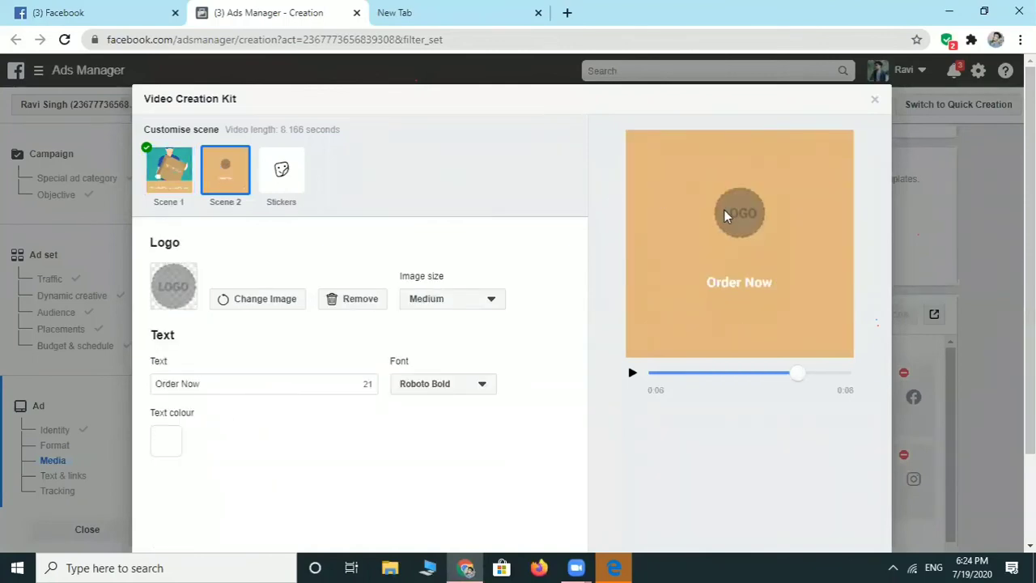
left_click(270, 299)
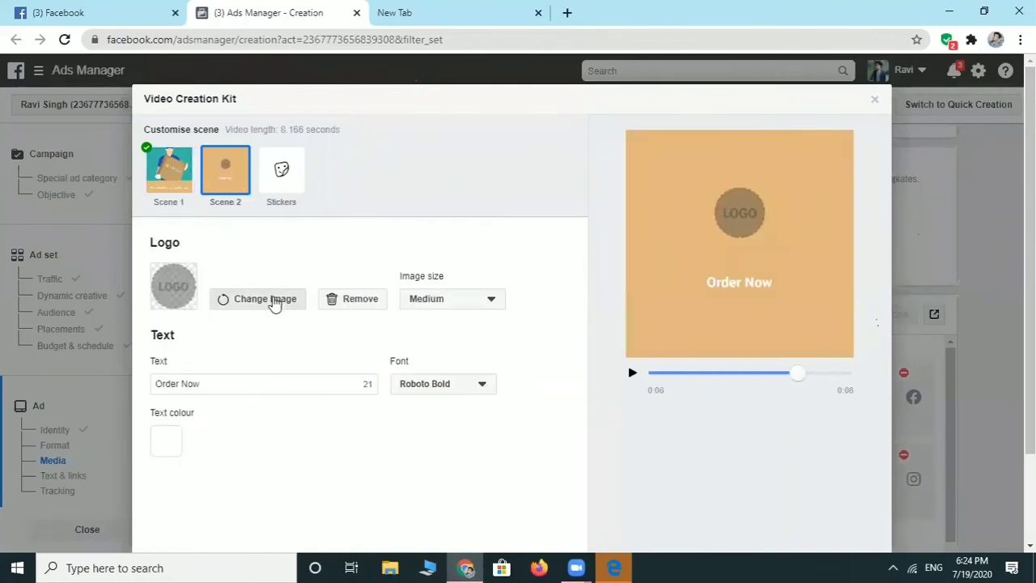
left_click(382, 235)
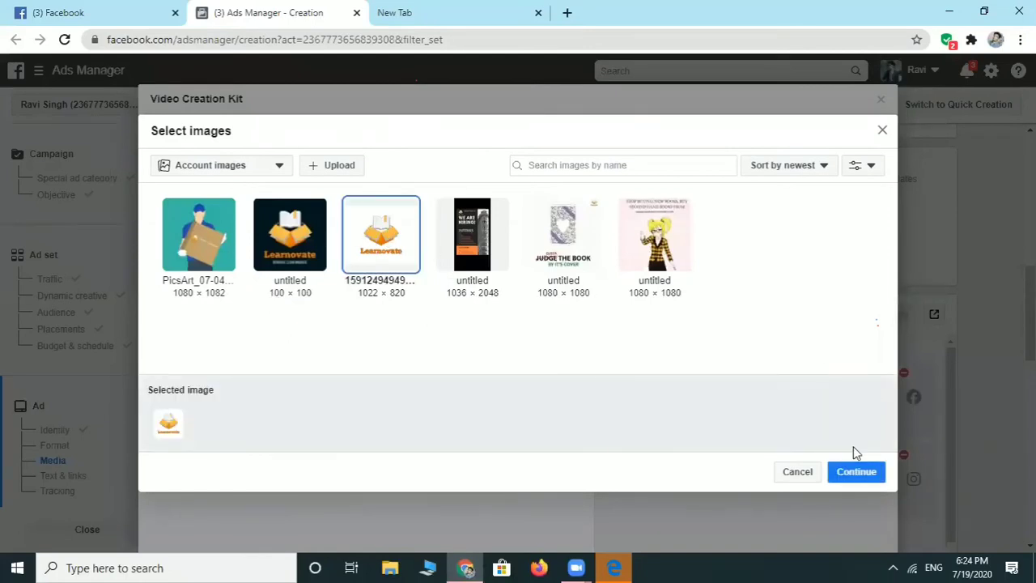
left_click(852, 473)
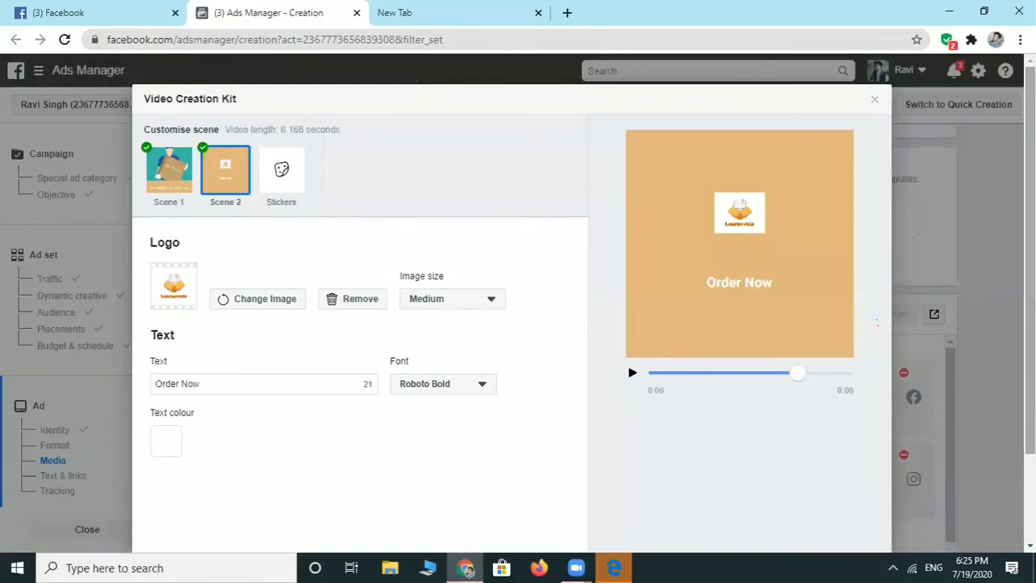
Preview the customised video and use it as the ad's media
left_click(632, 376)
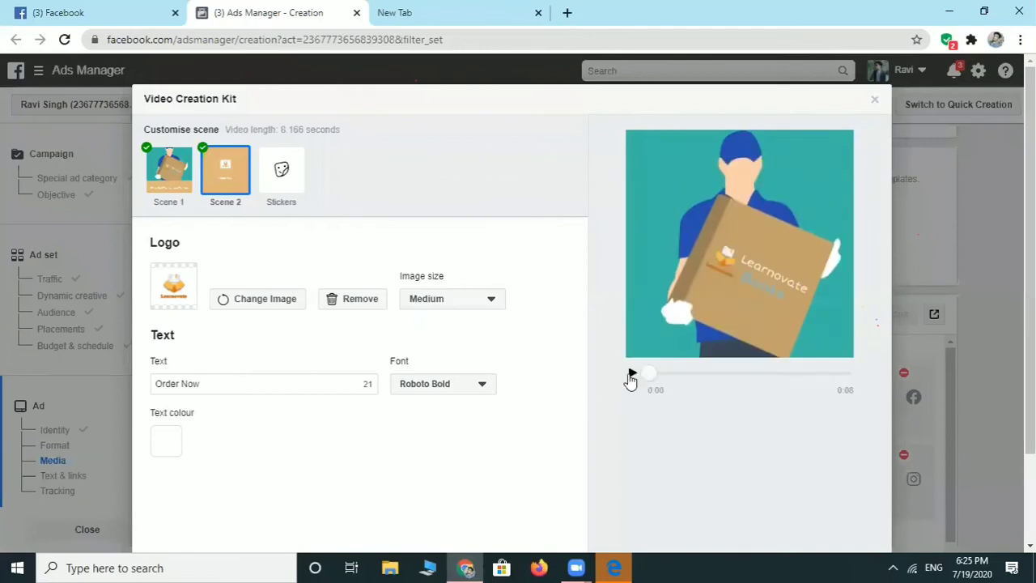
left_click(632, 376)
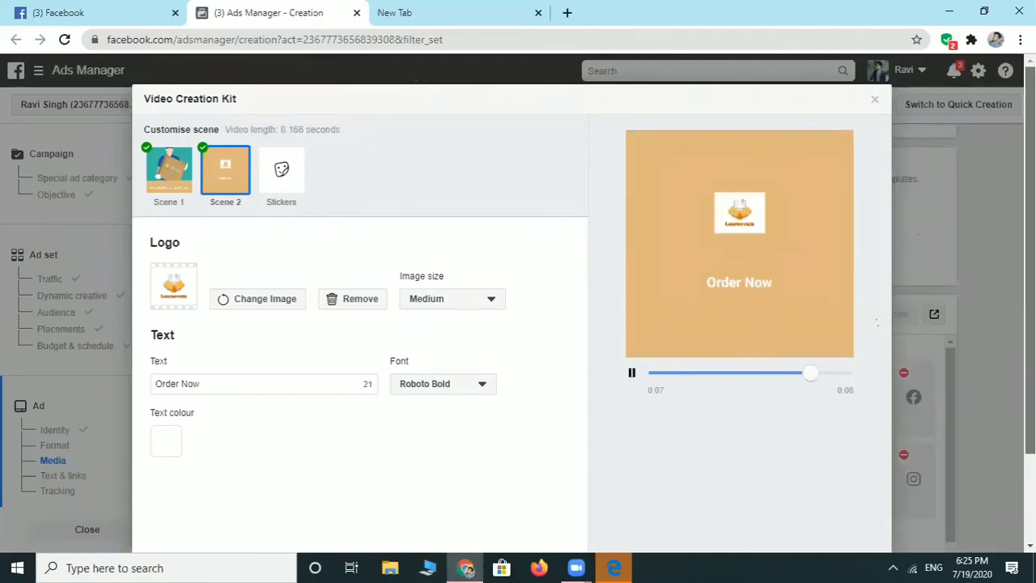
scroll(849, 504, "down", 2)
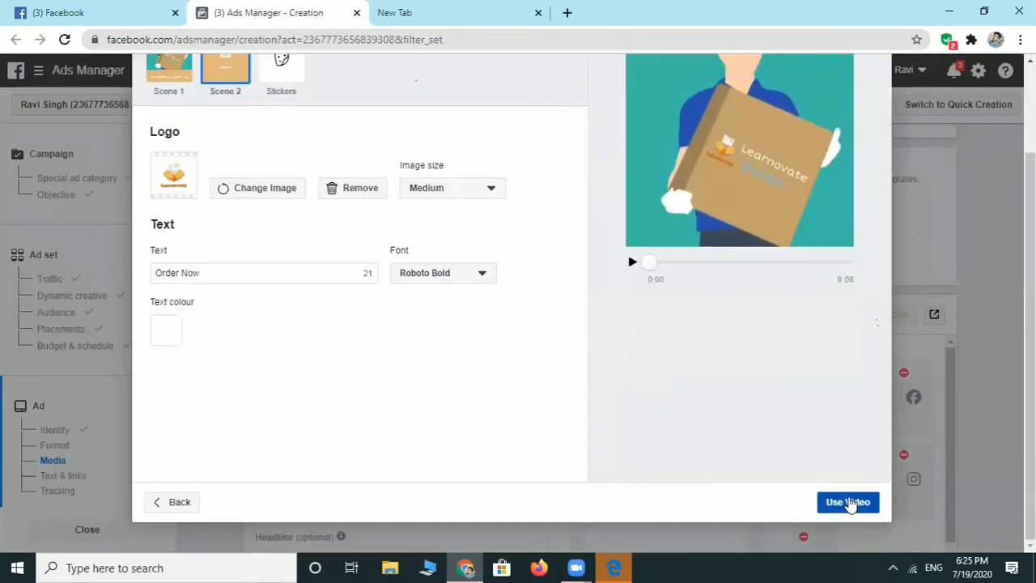
left_click(848, 502)
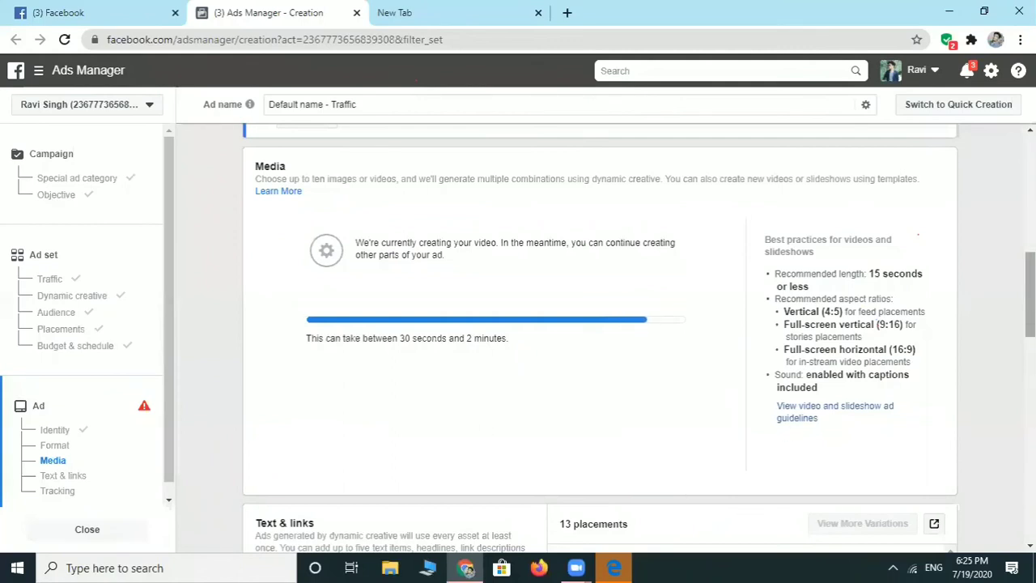
scroll(676, 476, "down", 2)
scroll(599, 340, "down", 3)
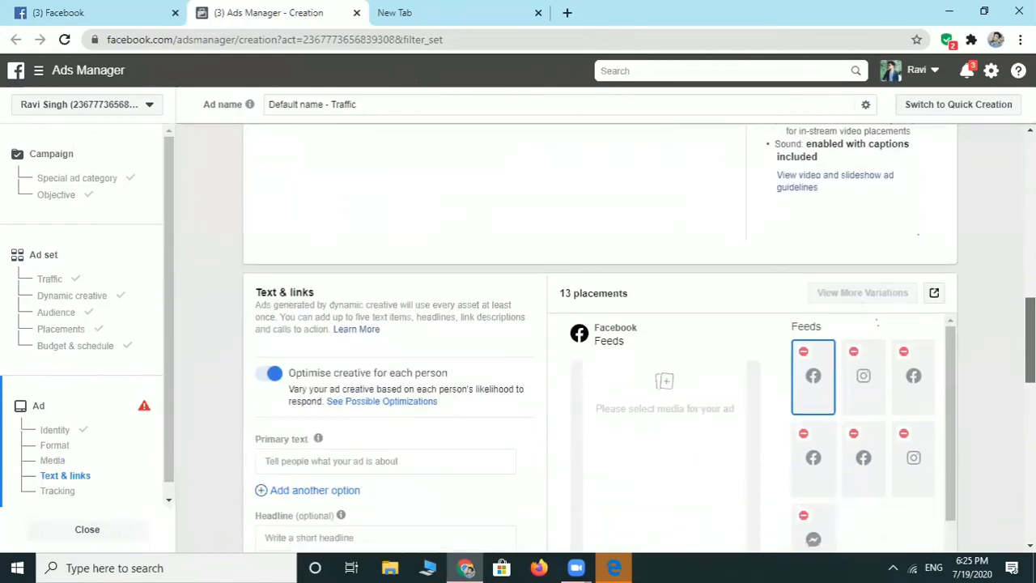
scroll(599, 340, "up", 4)
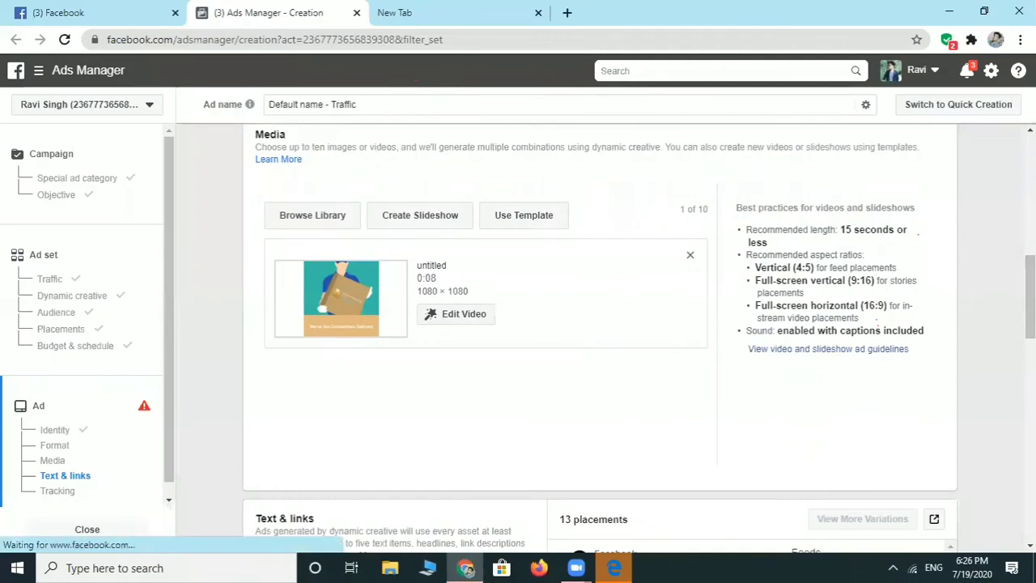
scroll(918, 235, "down", 3)
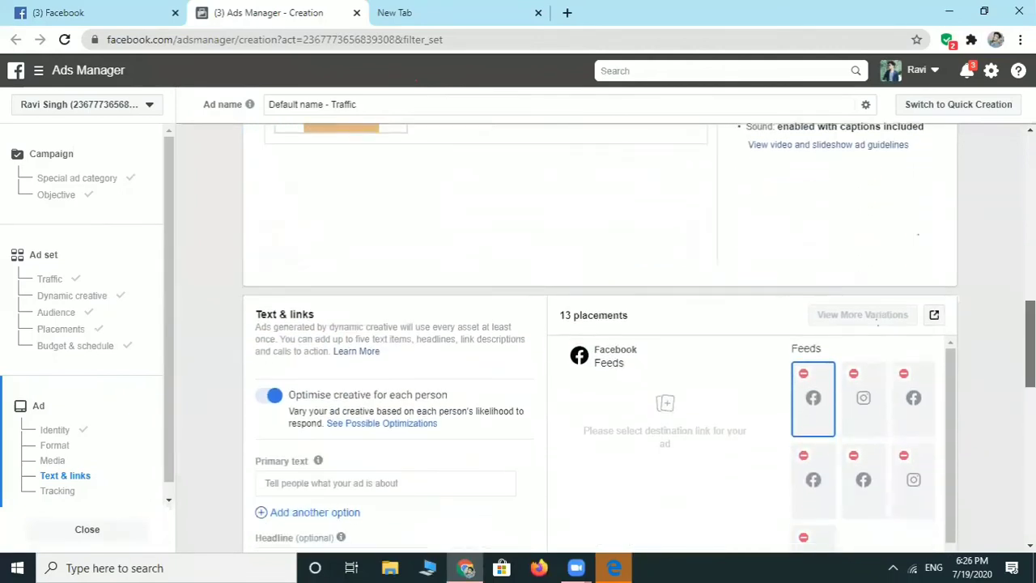
scroll(918, 235, "down", 2)
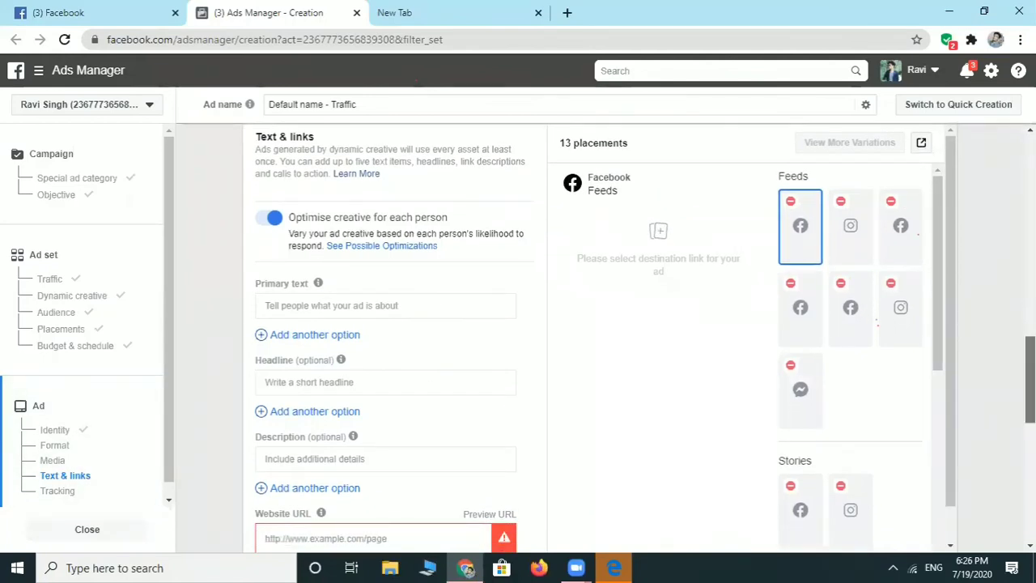
scroll(964, 289, "down", 1)
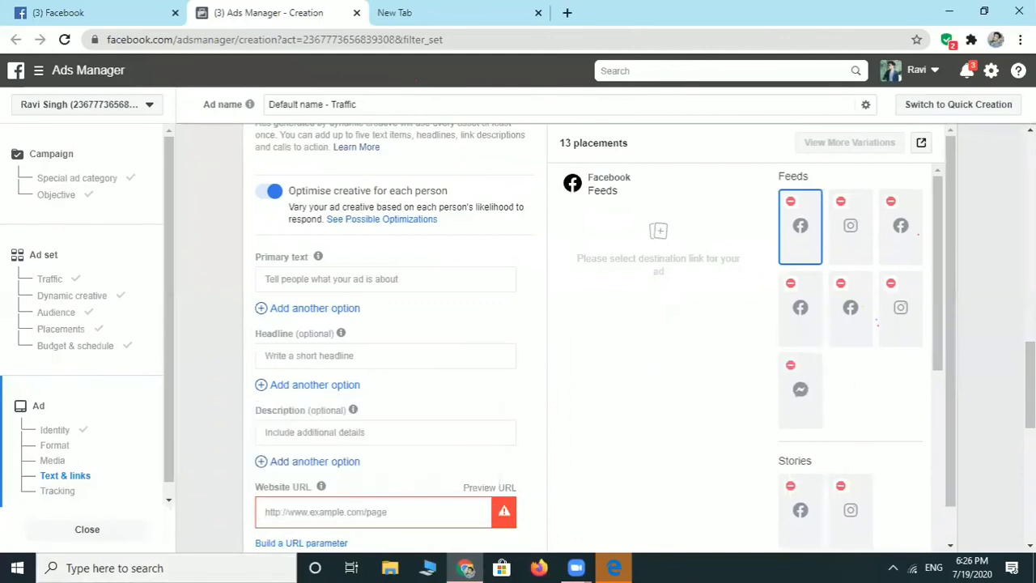
scroll(982, 403, "down", 1)
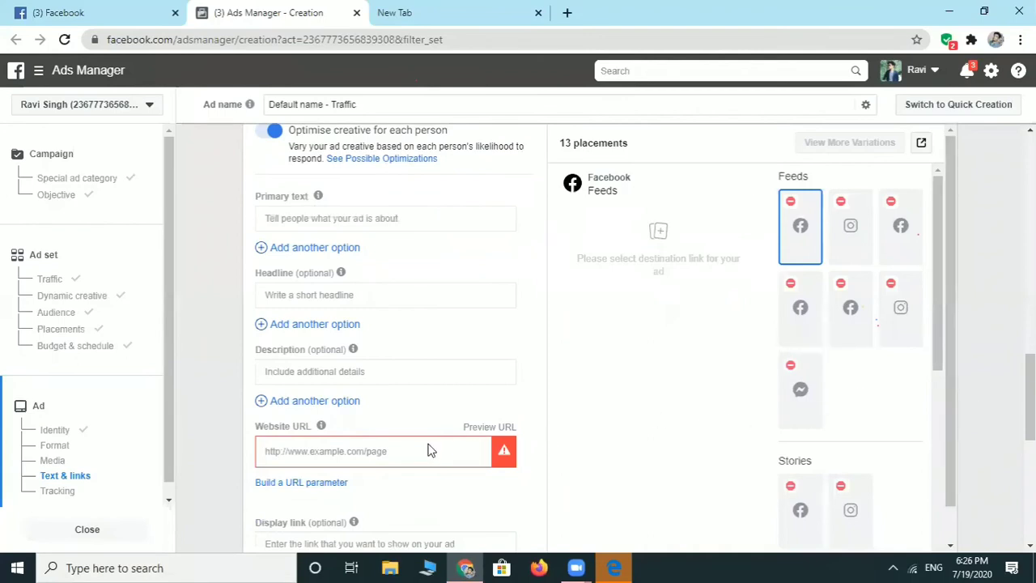
left_click(370, 452)
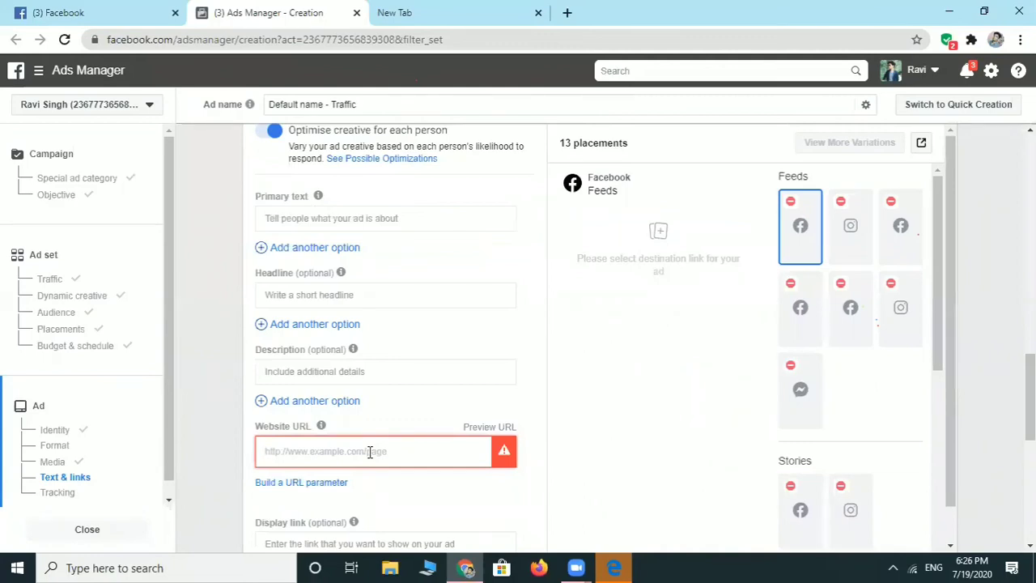
type("www")
key("ctrl+a")
key("BackSpace")
type("ww")
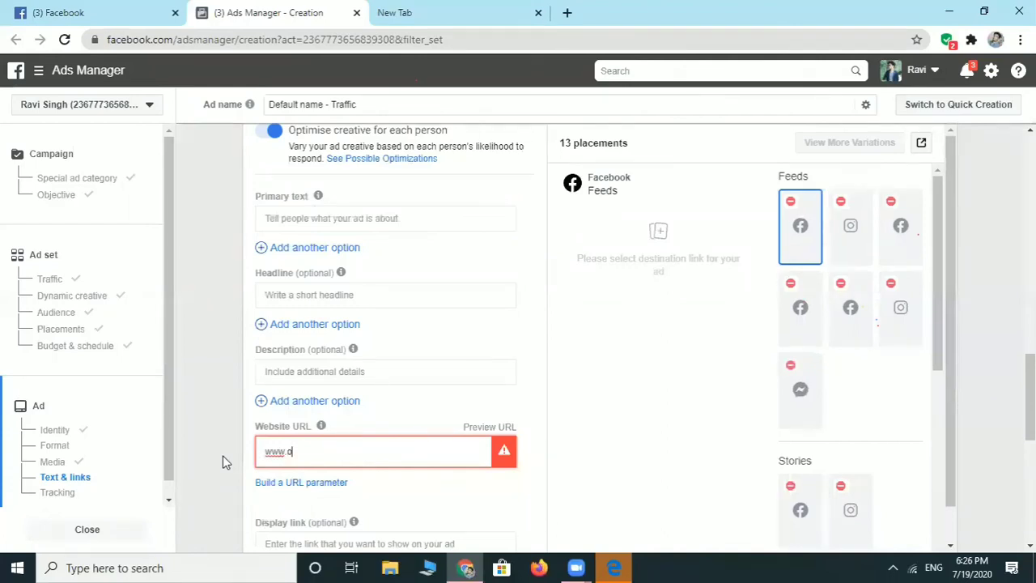
type("w.ourlearnovate")
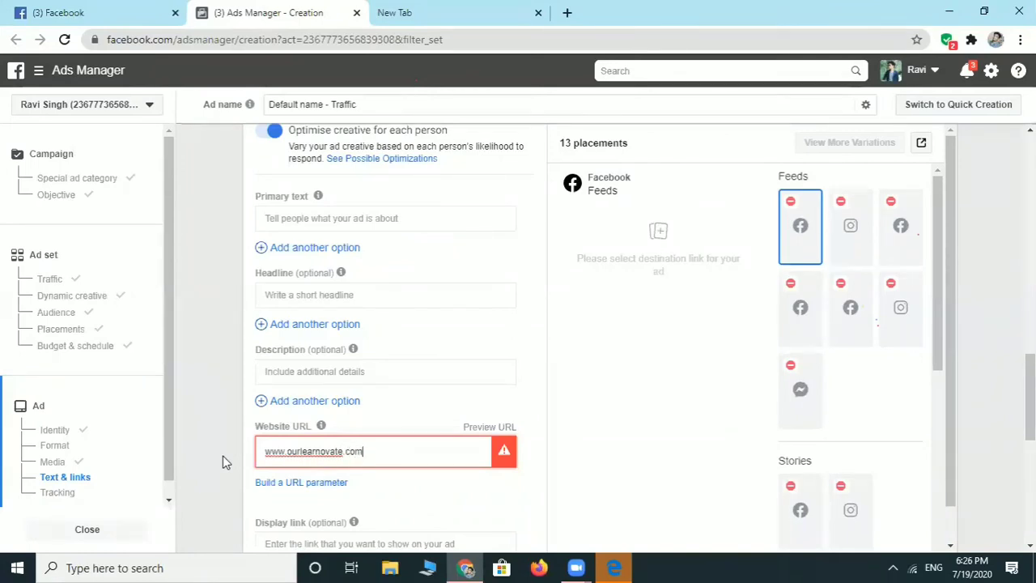
type(".com")
left_click(556, 409)
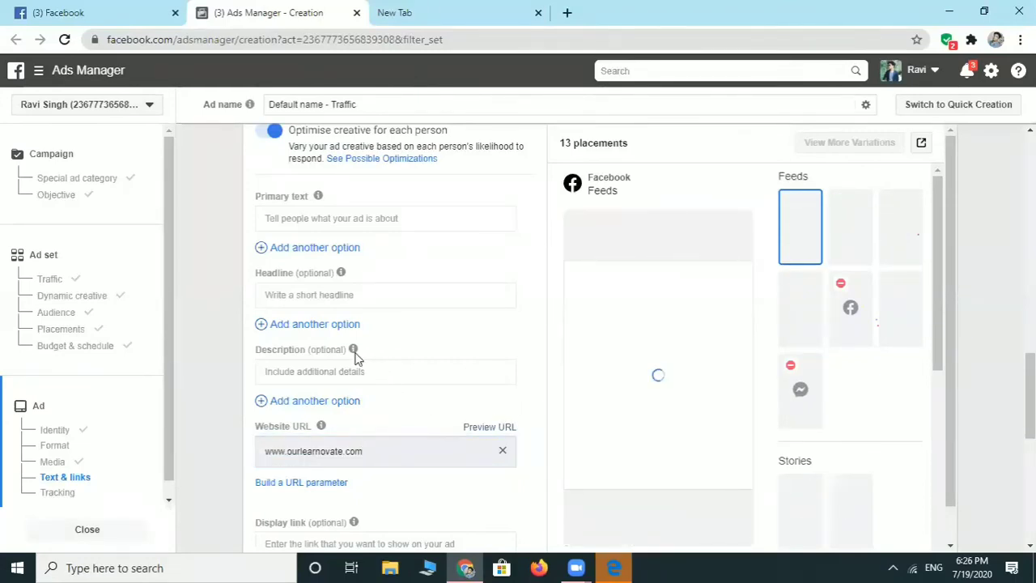
Check the Facebook Feeds preview of the ad and set its call to action to Book Now
mouse_move(354, 350)
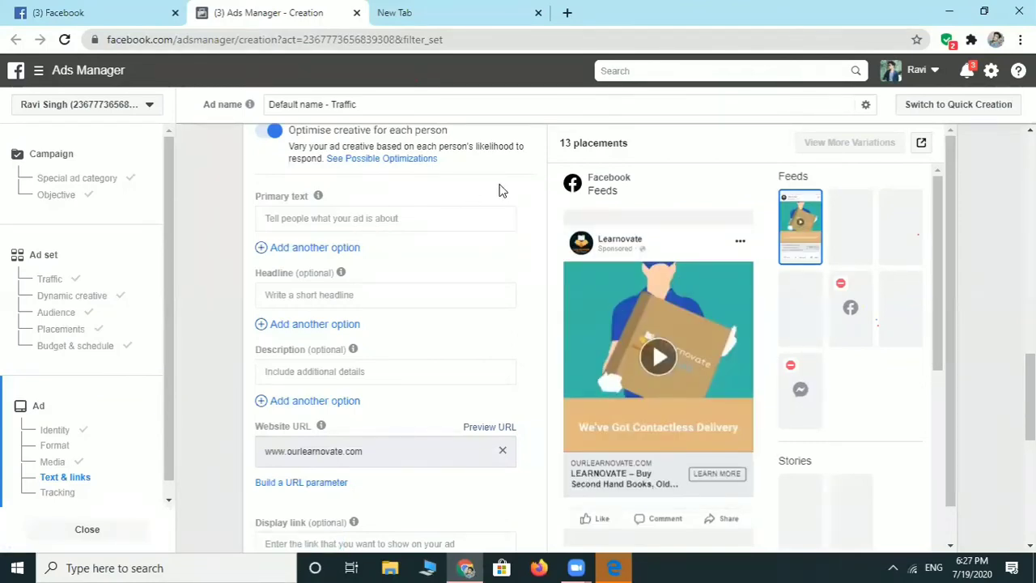
mouse_move(662, 280)
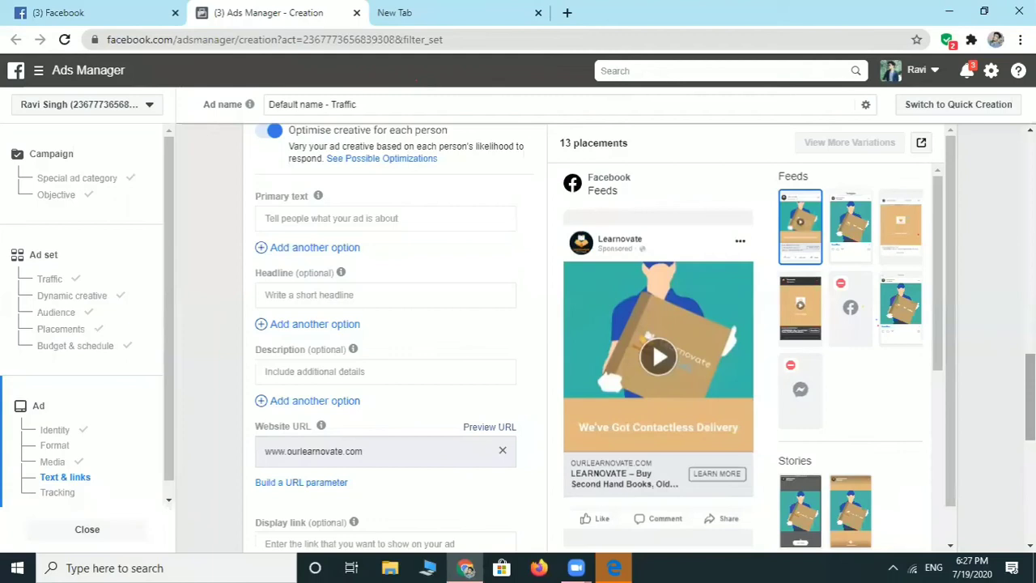
scroll(385, 340, "down", 1)
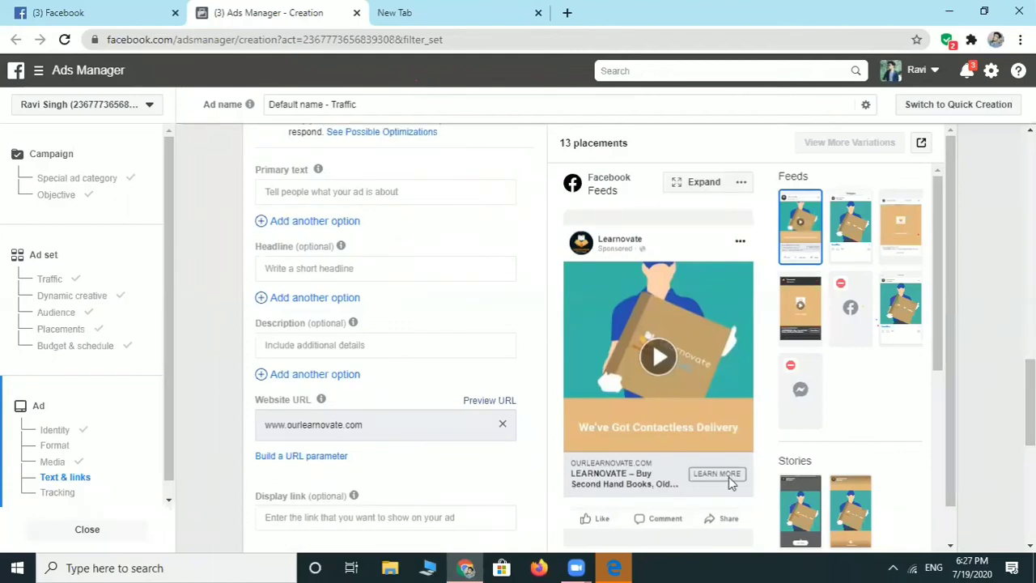
left_click_drag(1030, 418, 1031, 436)
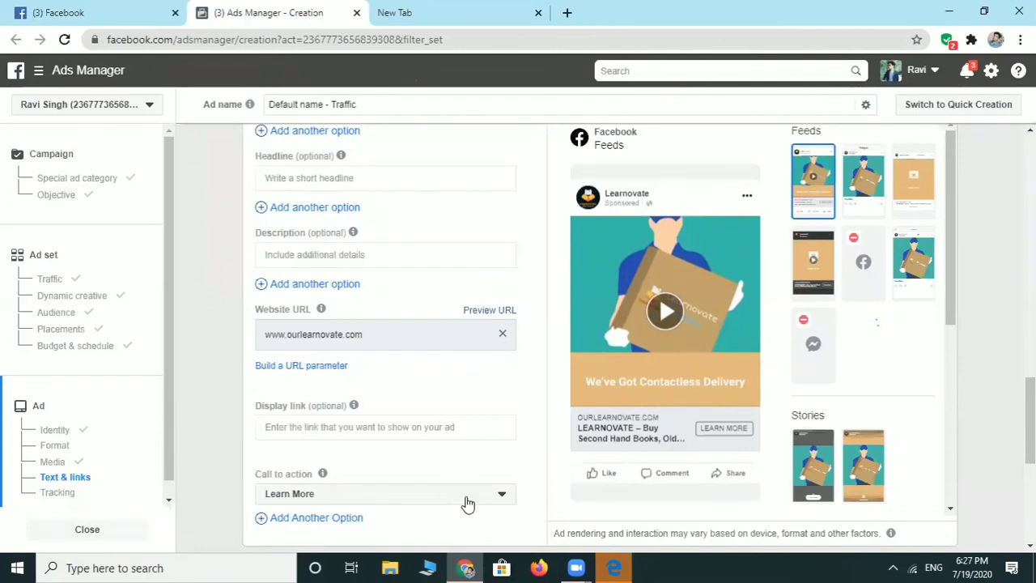
left_click(466, 499)
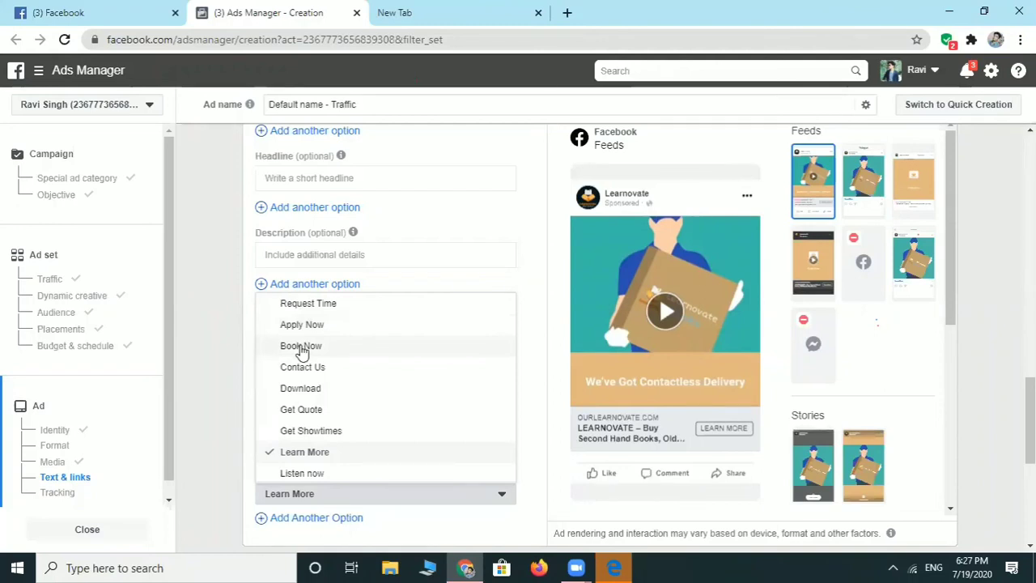
left_click(302, 349)
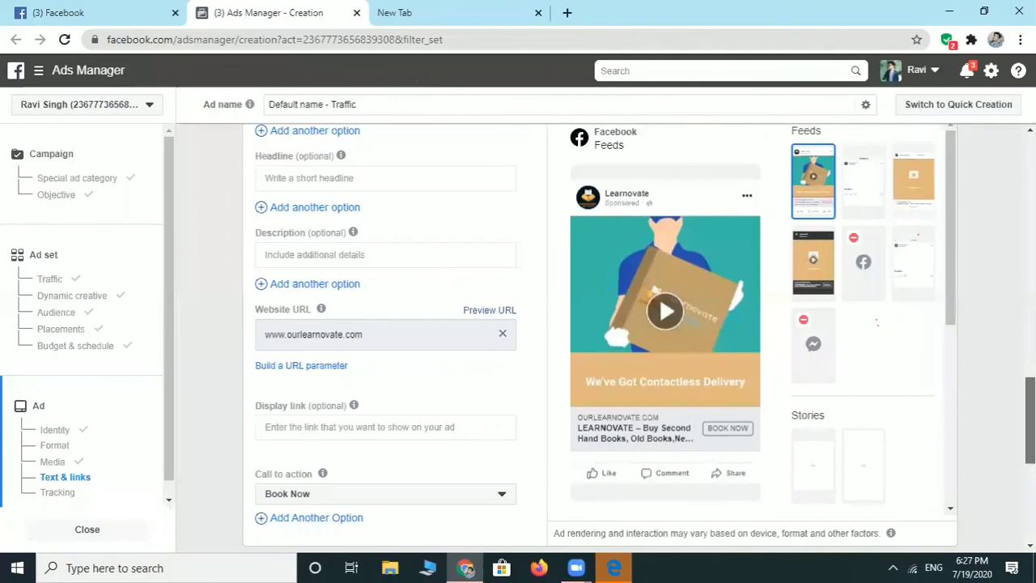
Check how the video ad looks in the Instagram Feed placement preview
scroll(969, 390, "up", 2)
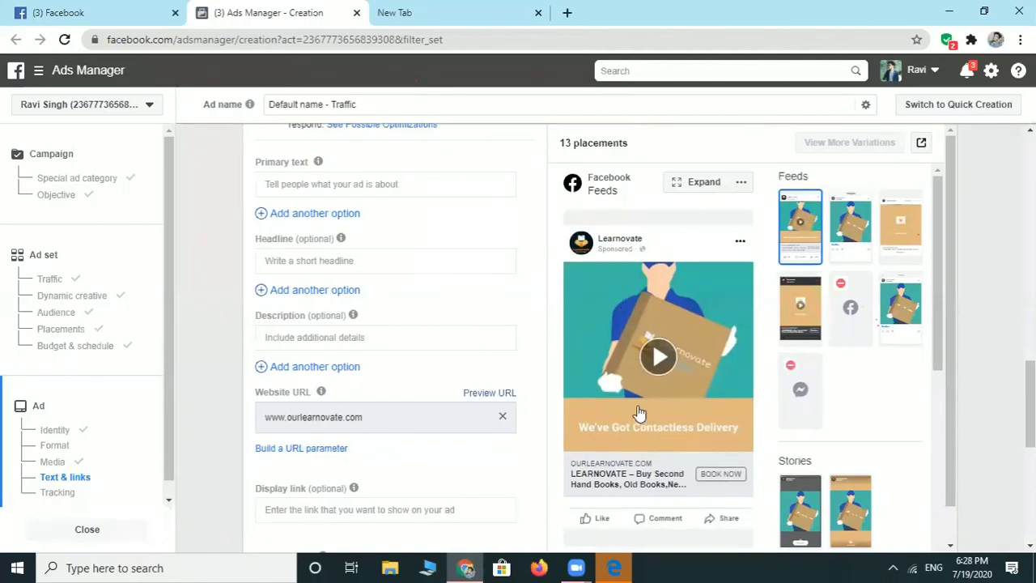
left_click(845, 225)
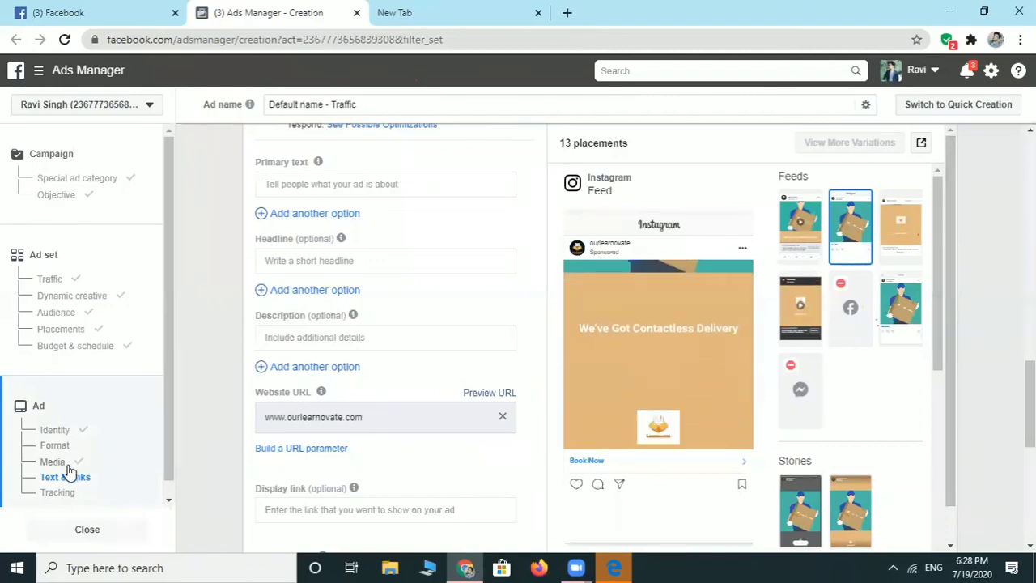
left_click(88, 483)
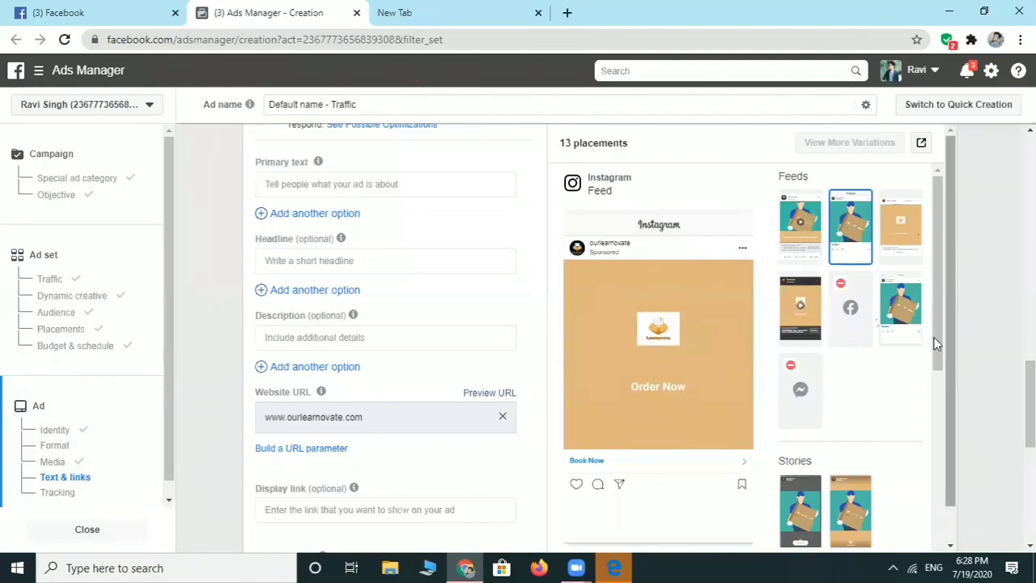
Go past the ad's Tracking section and confirm the Traffic campaign to submit it for publishing
scroll(518, 324, "down", 2)
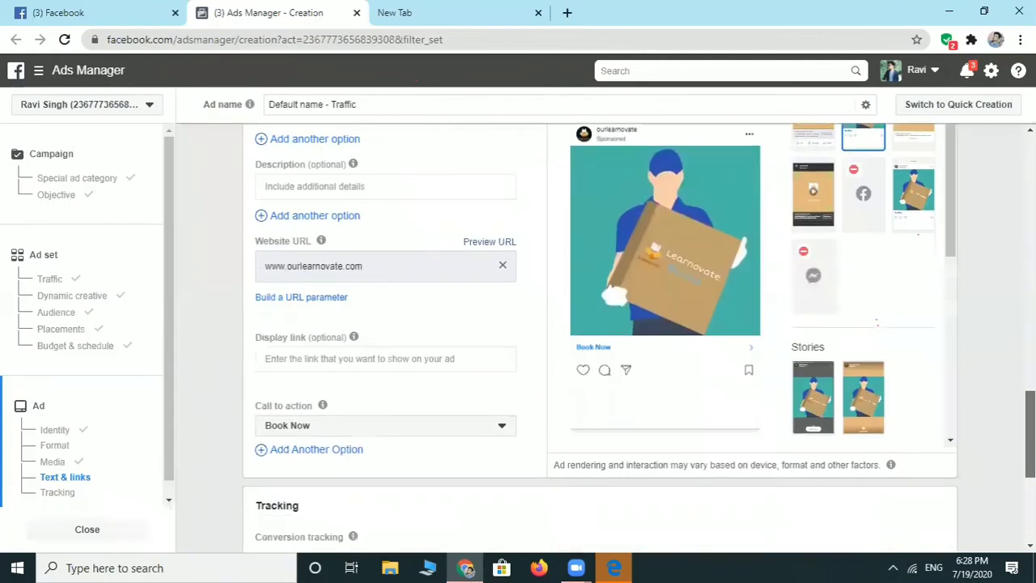
scroll(518, 324, "down", 1)
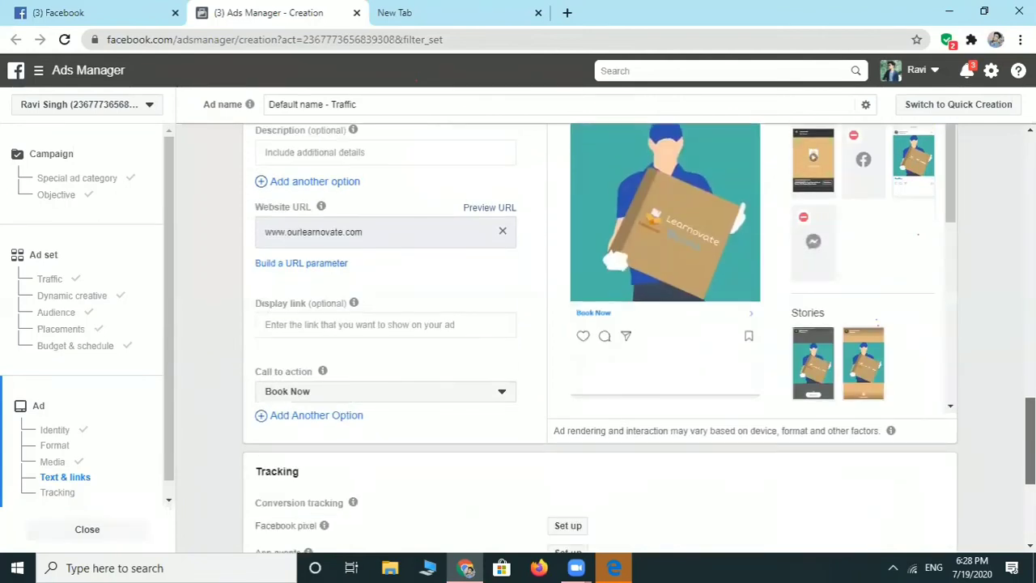
scroll(599, 324, "down", 3)
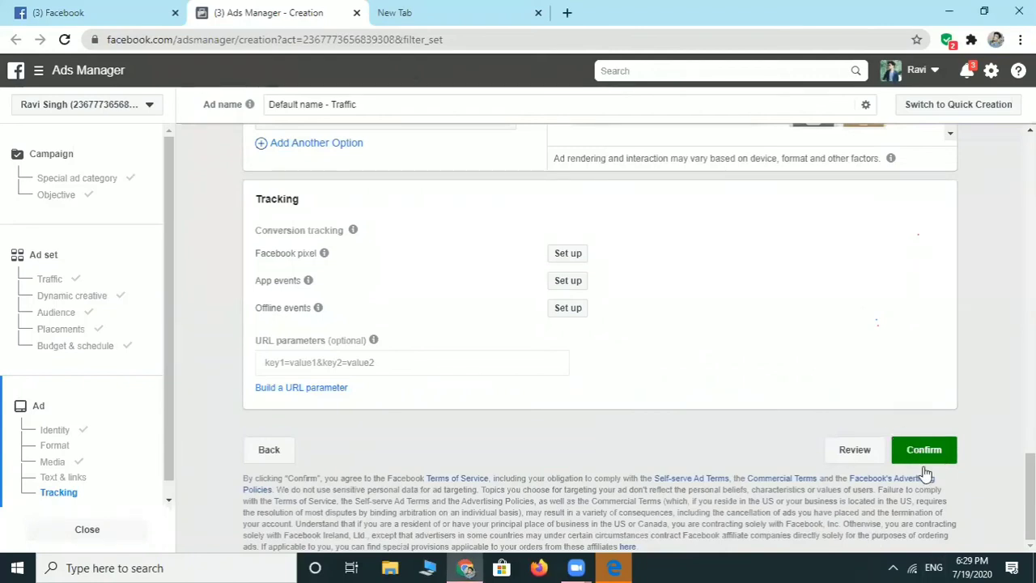
left_click(923, 453)
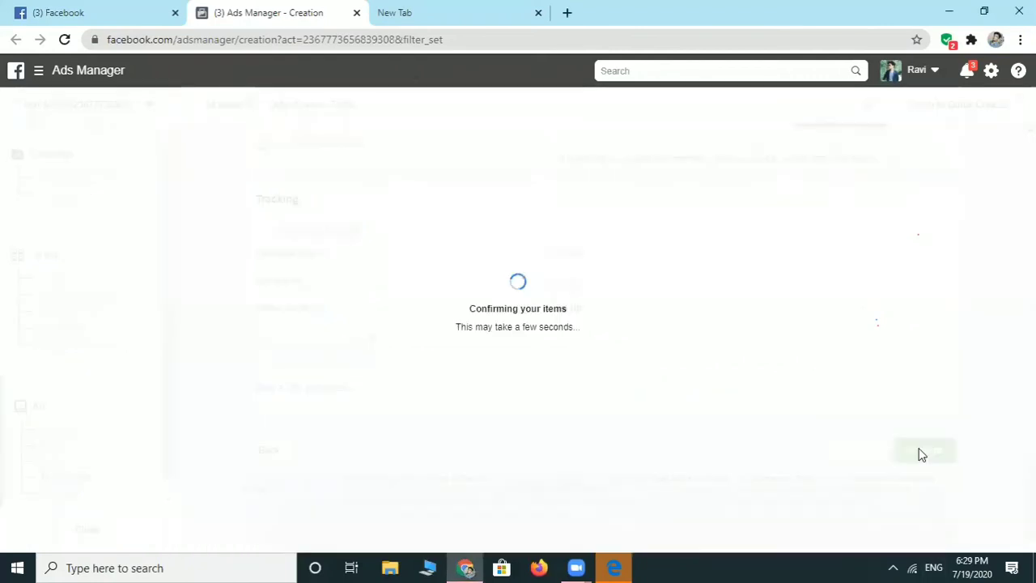